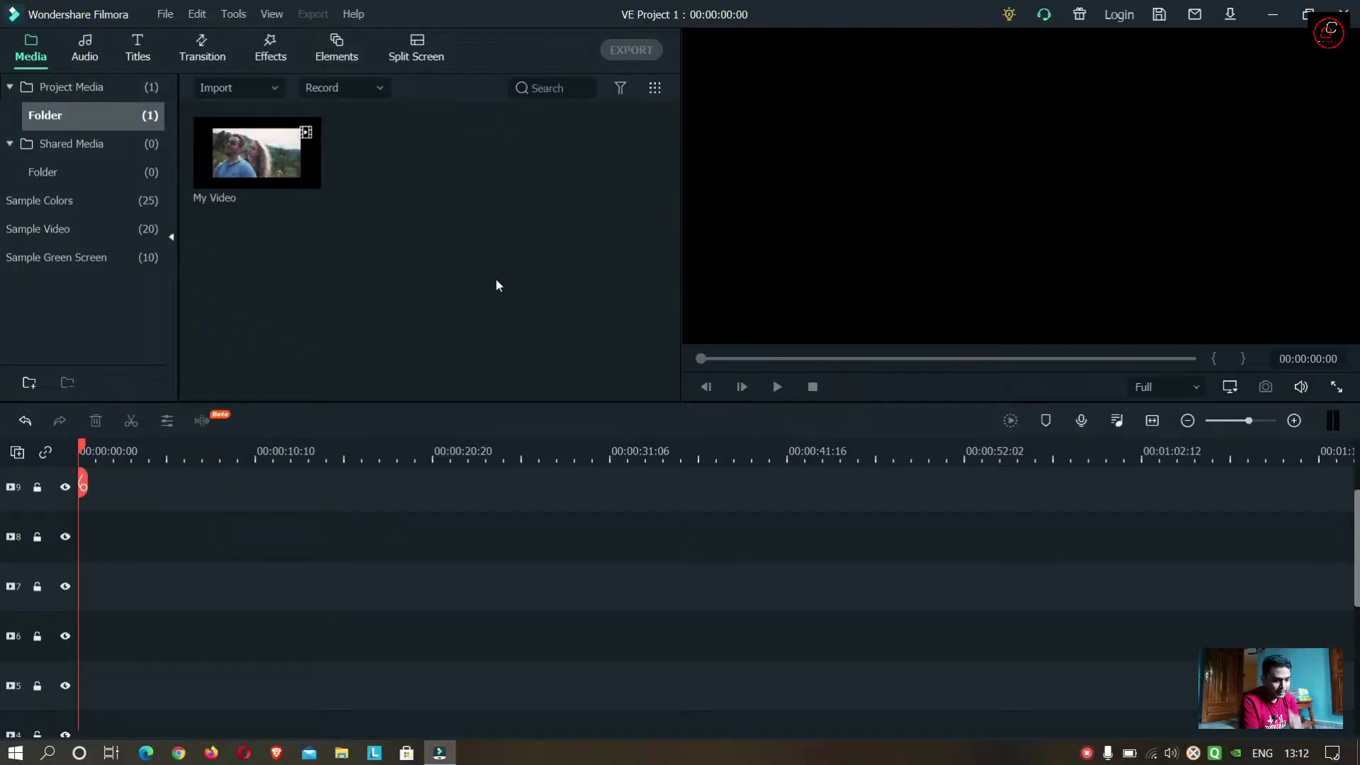
Step: Preview My Video, then place it on the timeline as a roughly 38-second clip
double_click(251, 165)
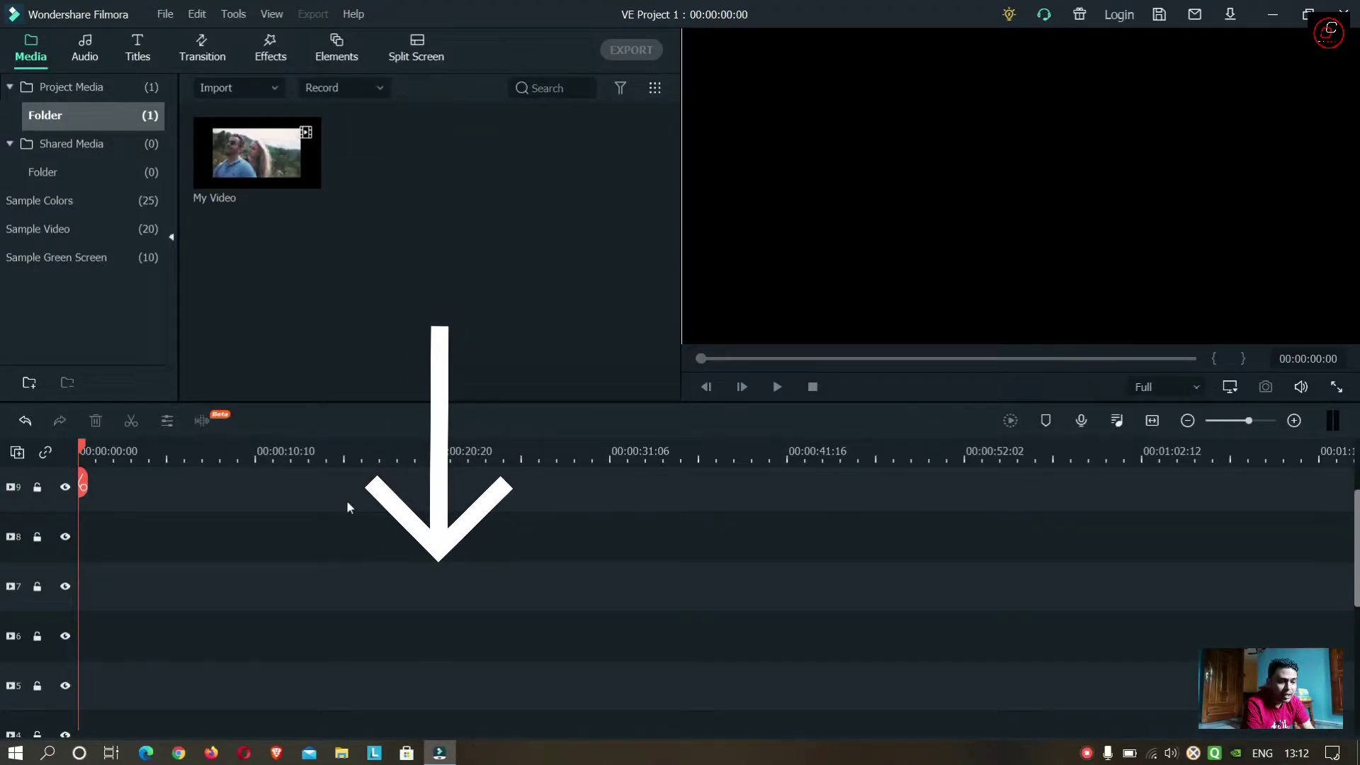
click(270, 152)
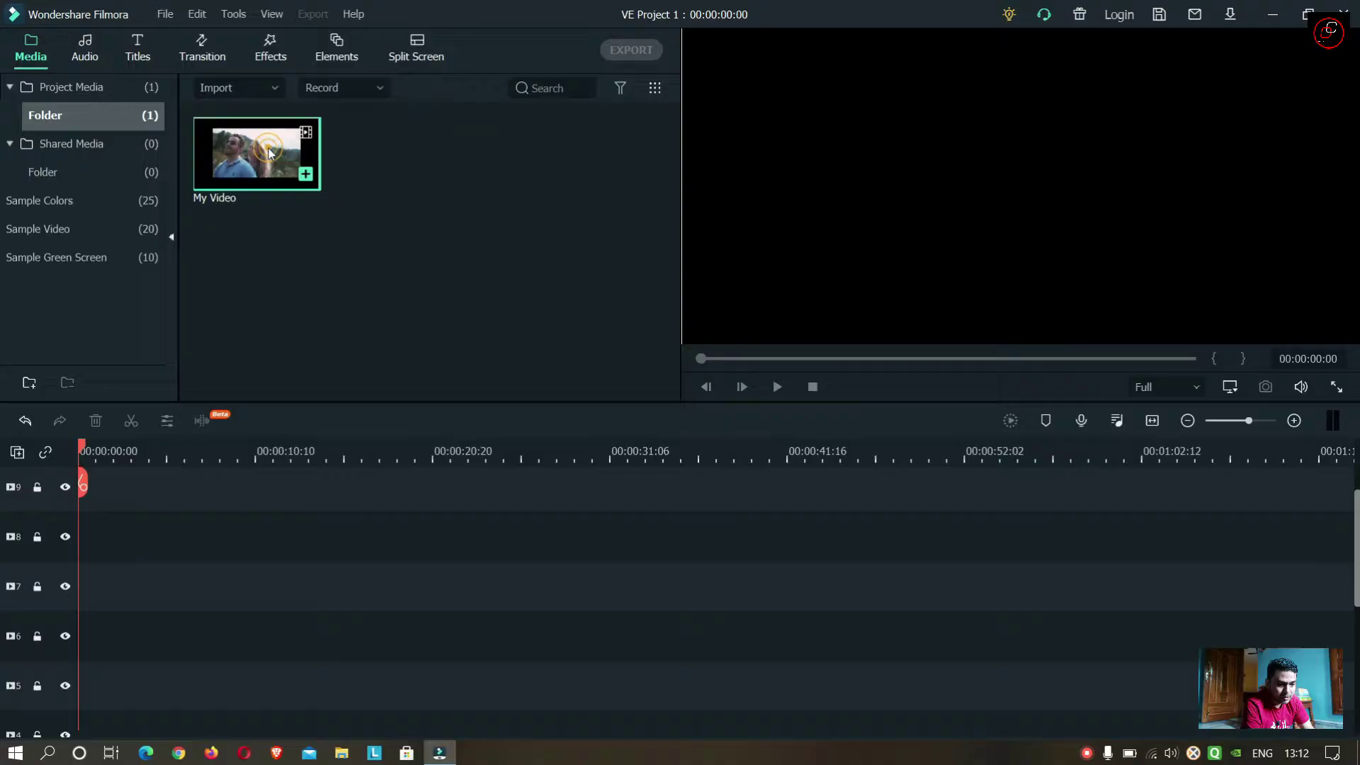
drag(270, 152, 86, 706)
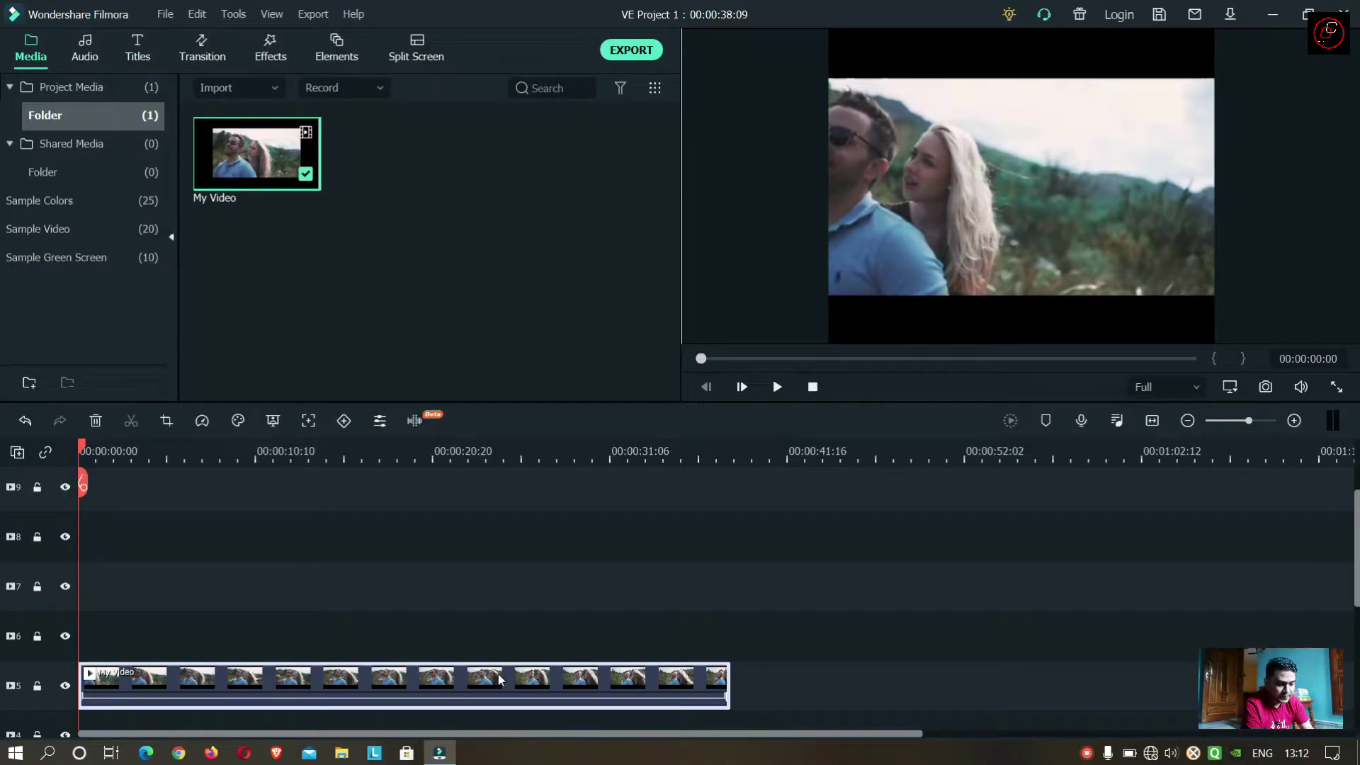
Step: Crop My Video to a custom 352 × 198 frame, removing the top and bottom black bars
right_click(499, 678)
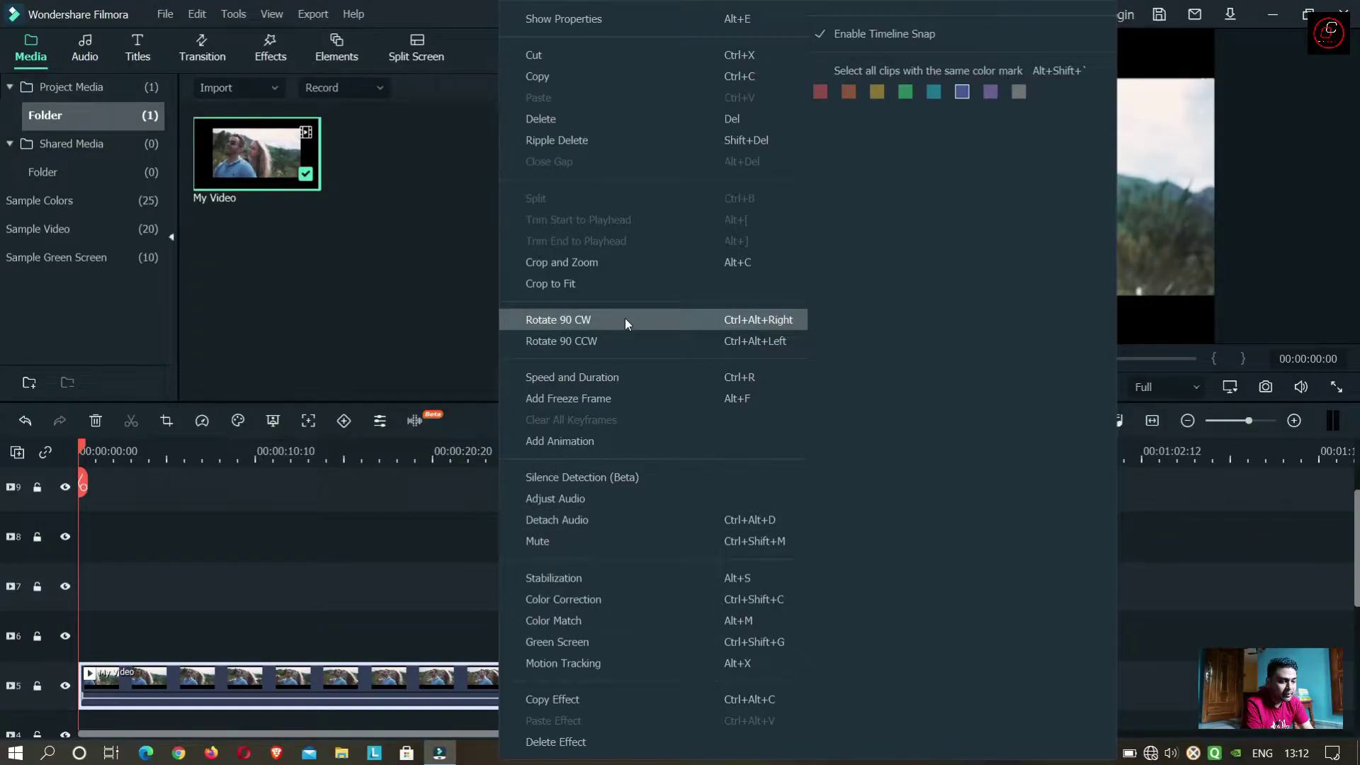
click(614, 265)
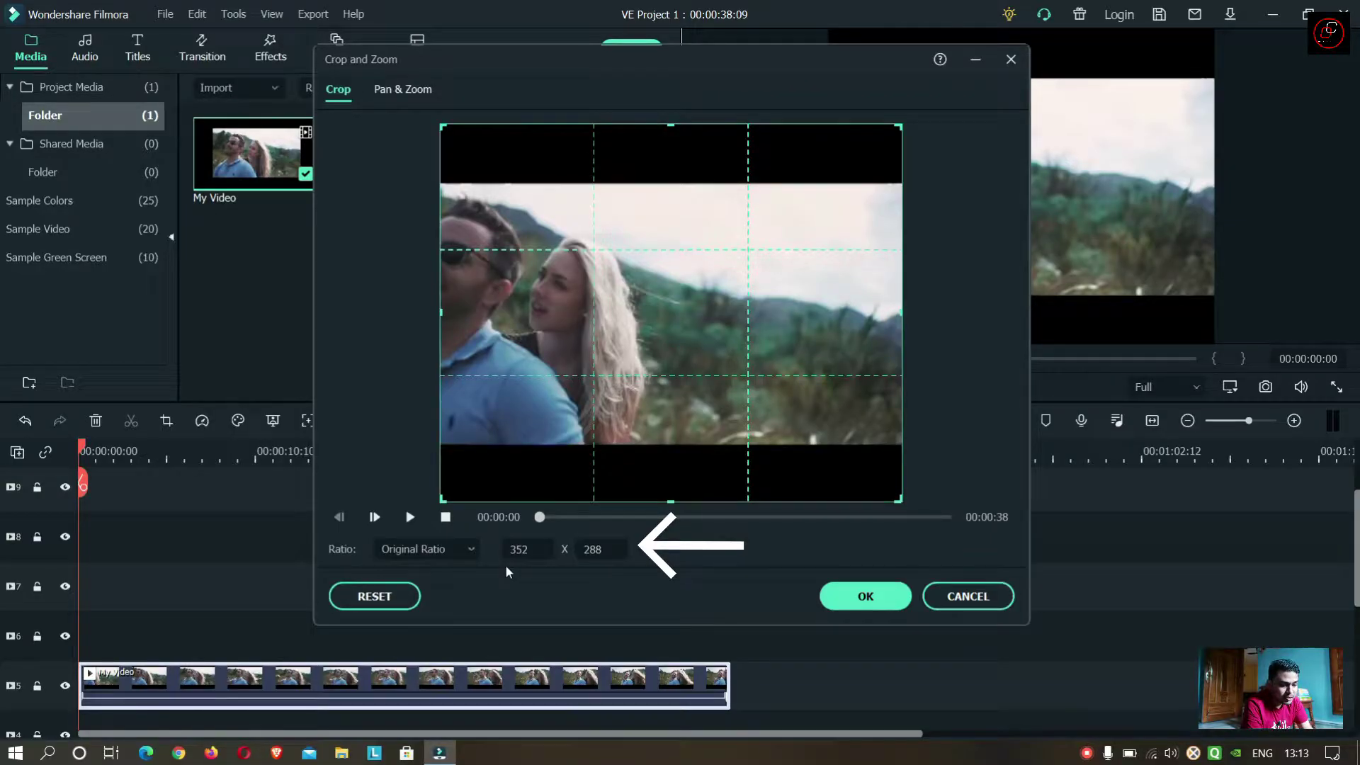
click(450, 550)
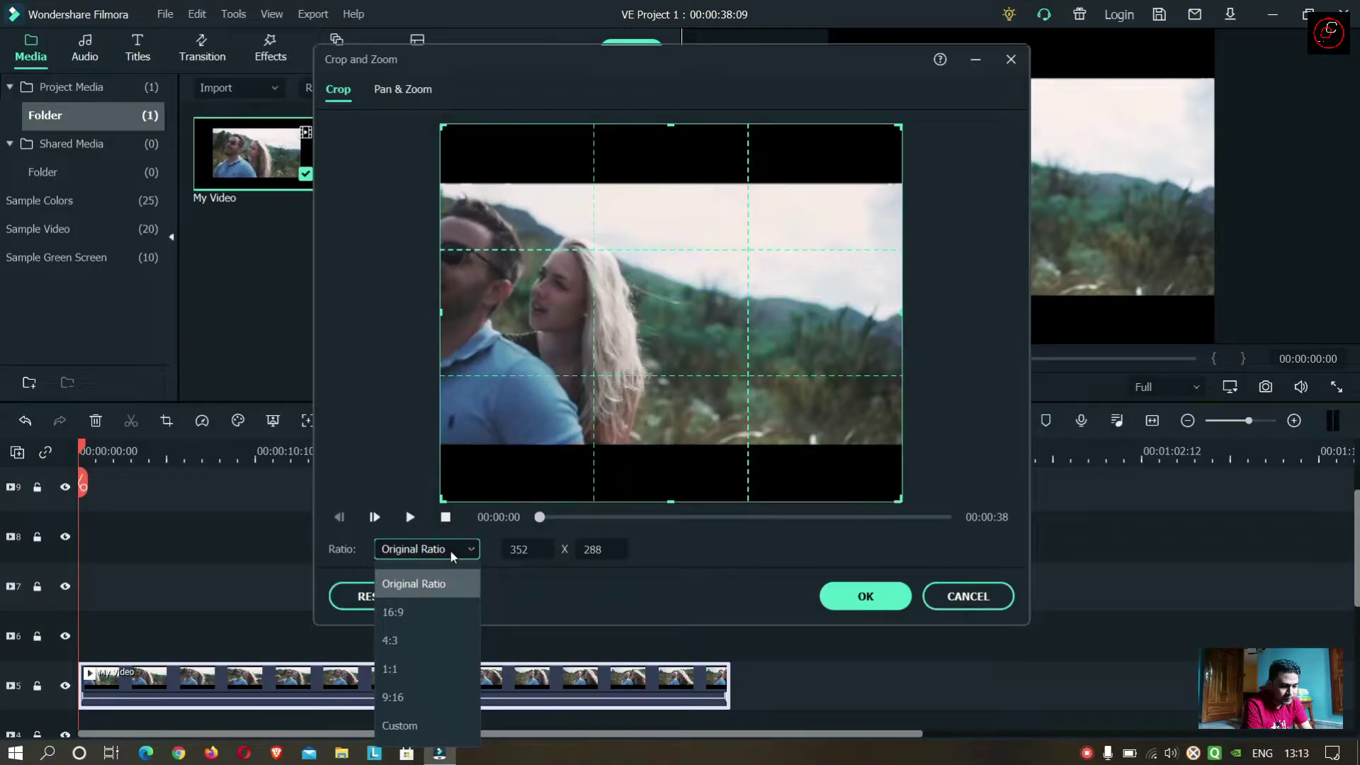
click(424, 725)
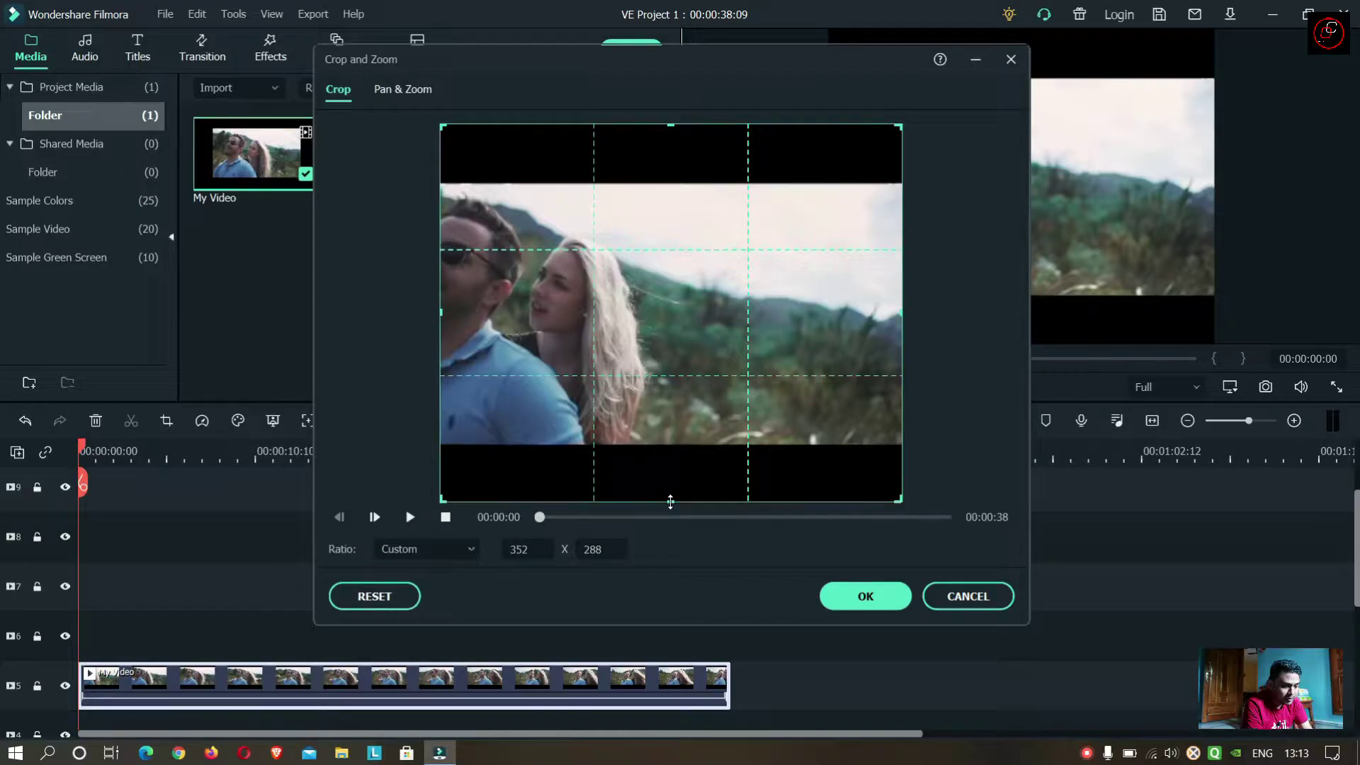
drag(671, 502, 681, 444)
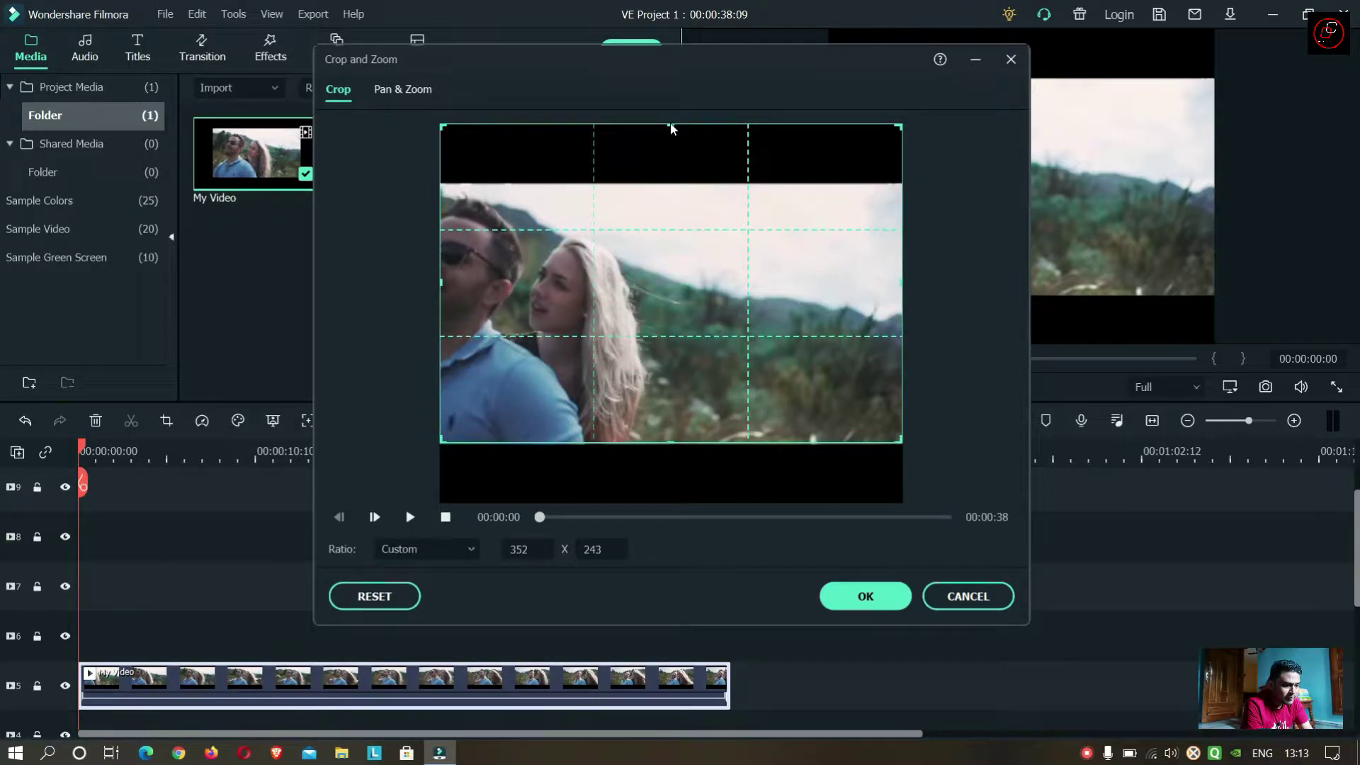
drag(670, 128, 677, 183)
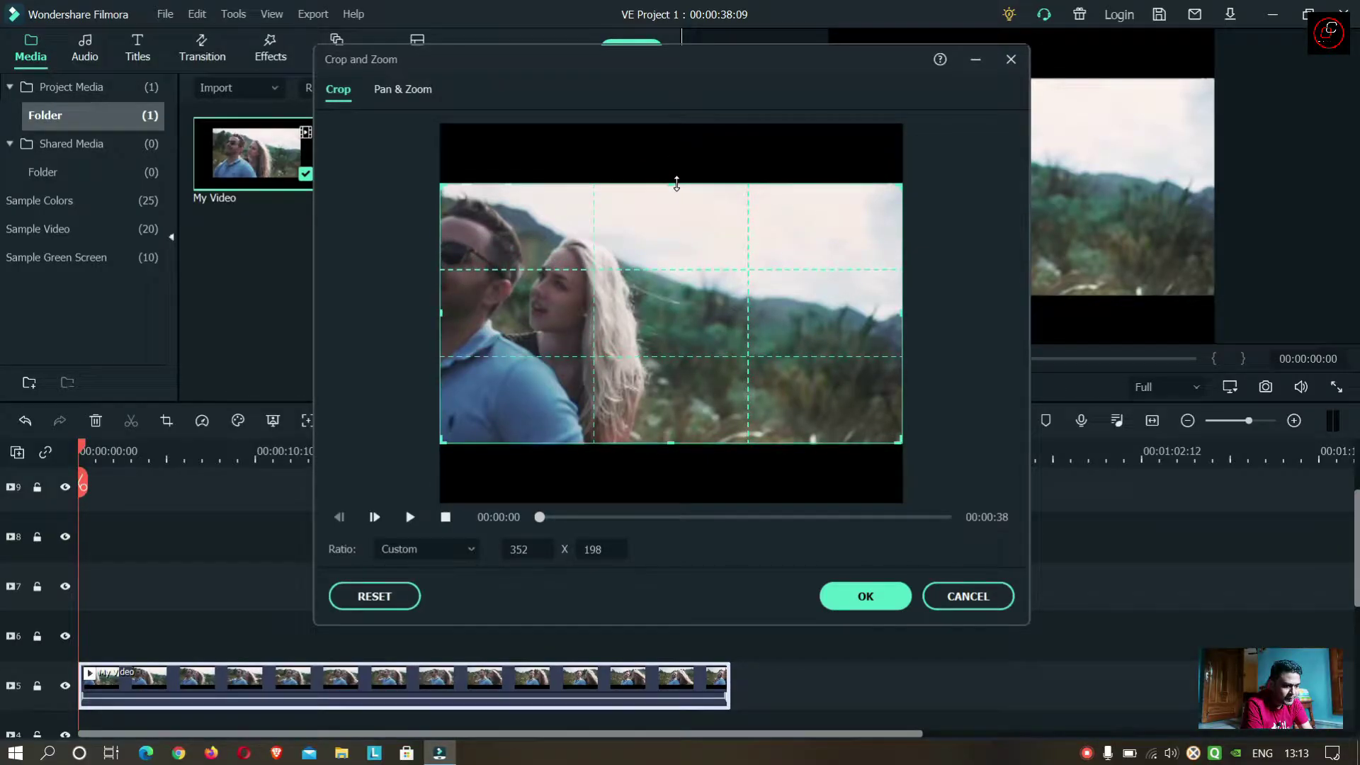
click(865, 596)
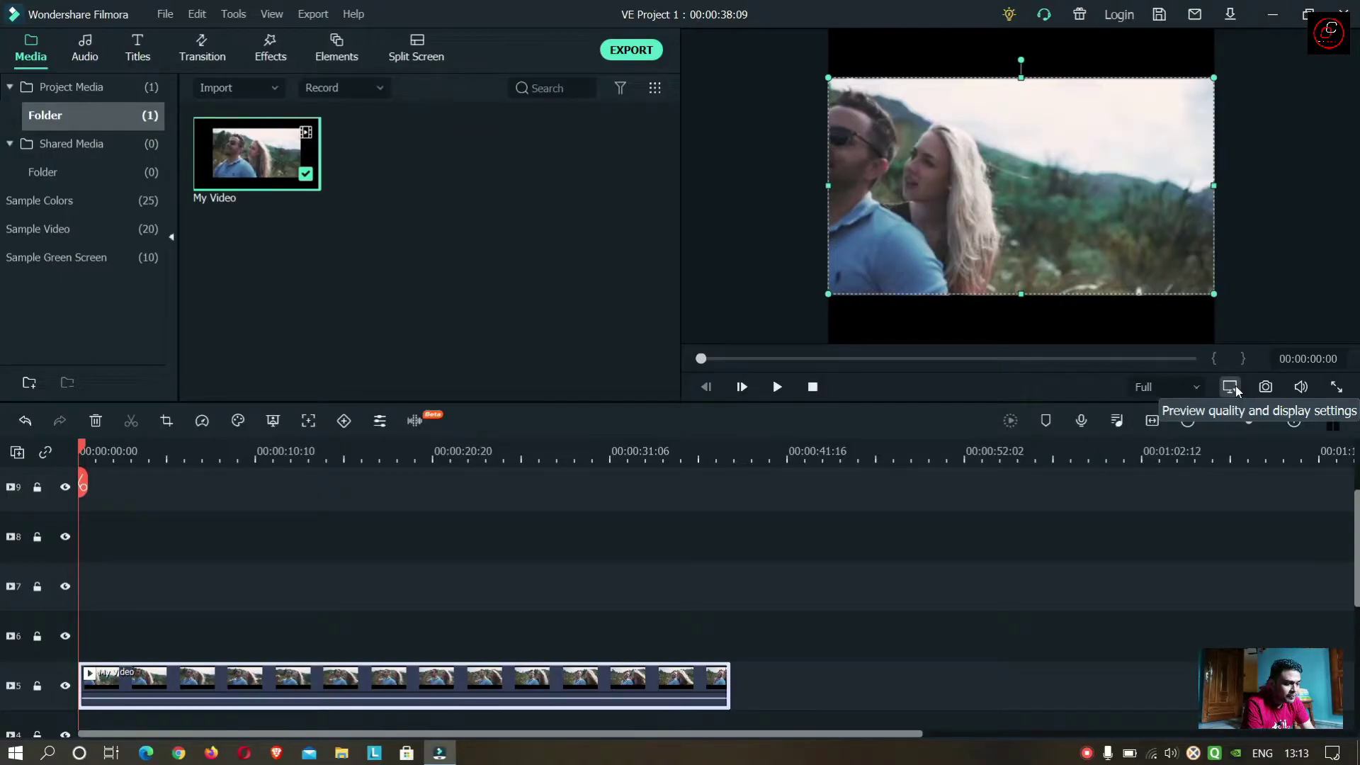
Step: Change the project aspect ratio to 16:9 widescreen with a 30 fps frame rate
click(1231, 387)
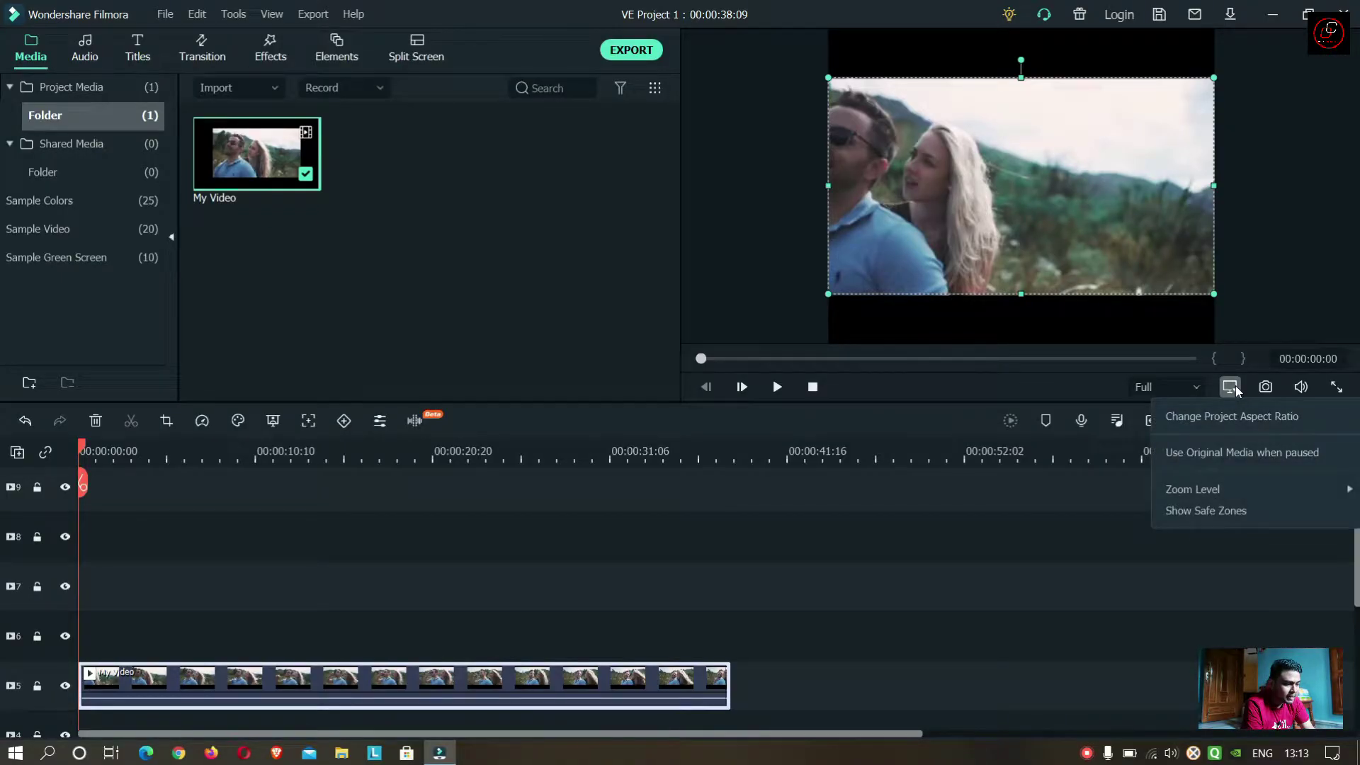
click(1311, 410)
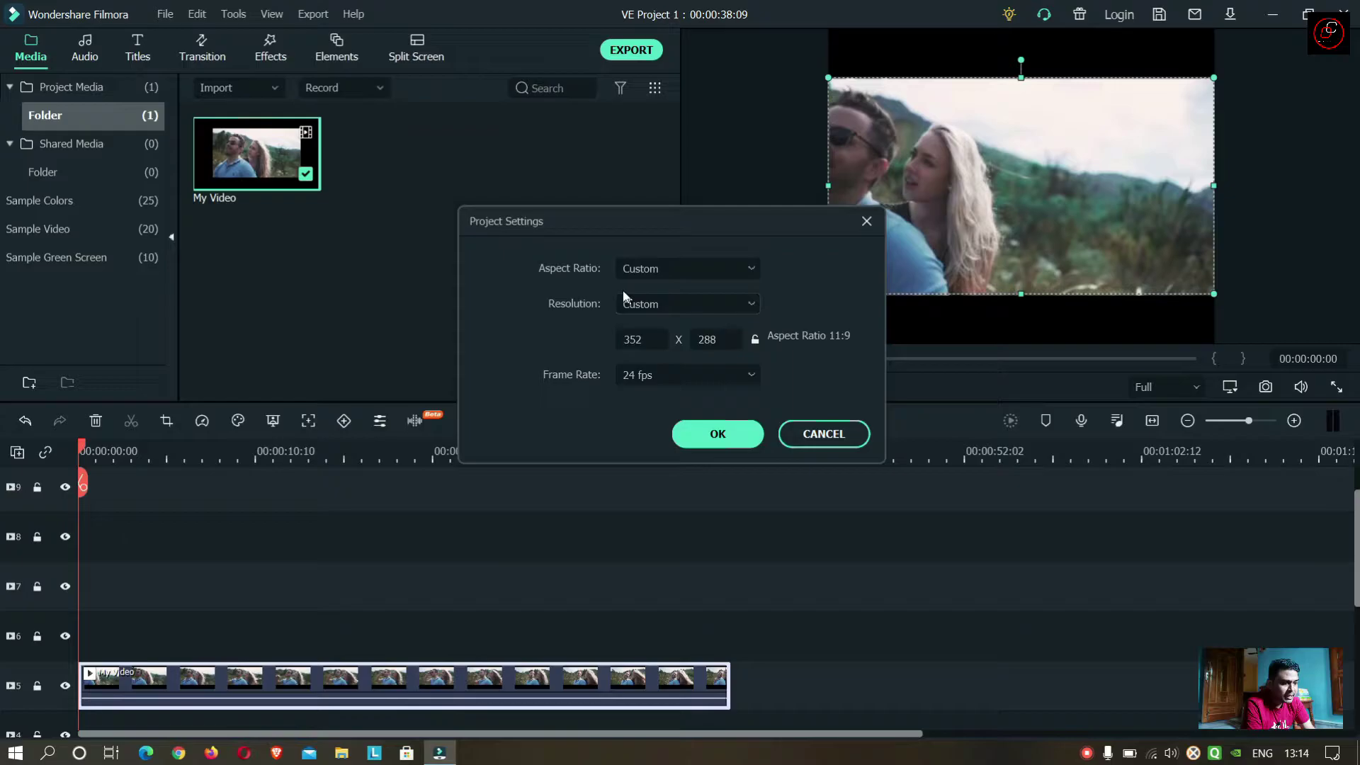
click(709, 272)
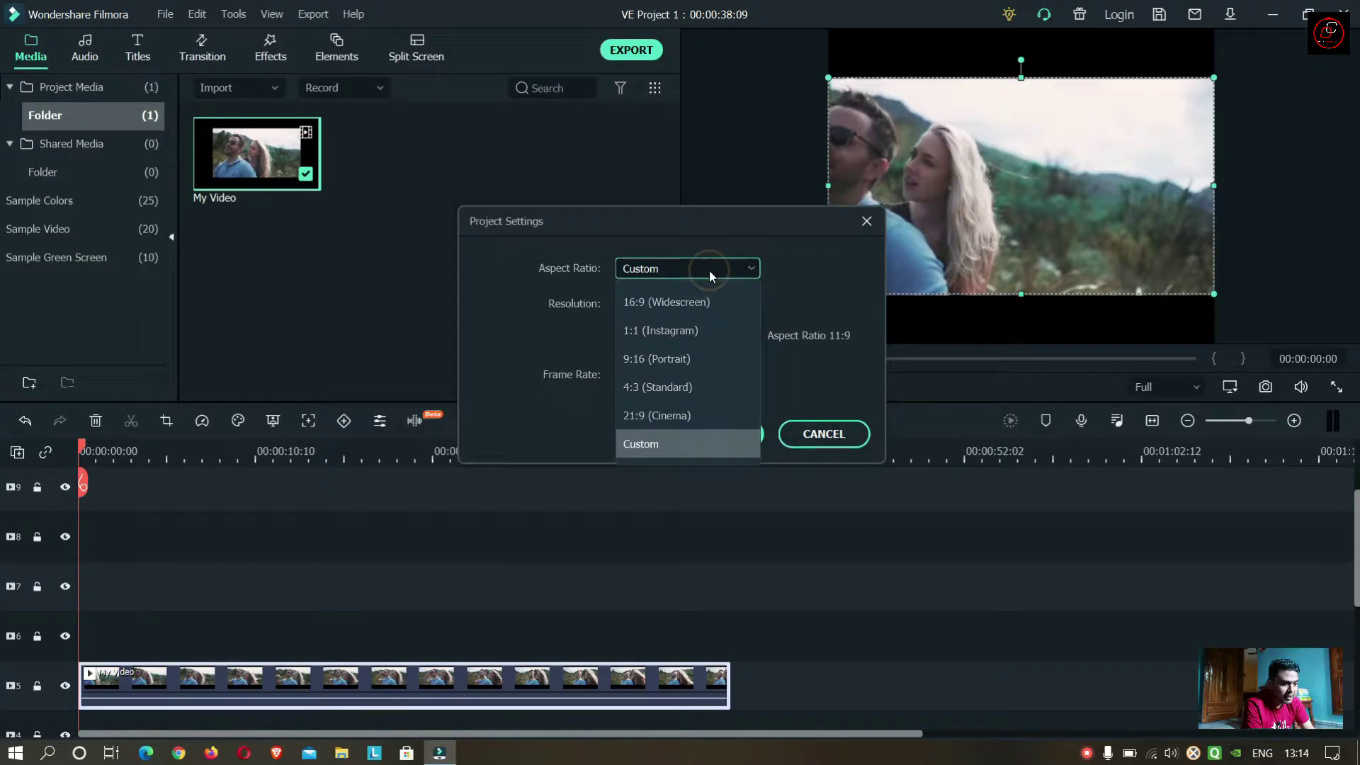
click(719, 305)
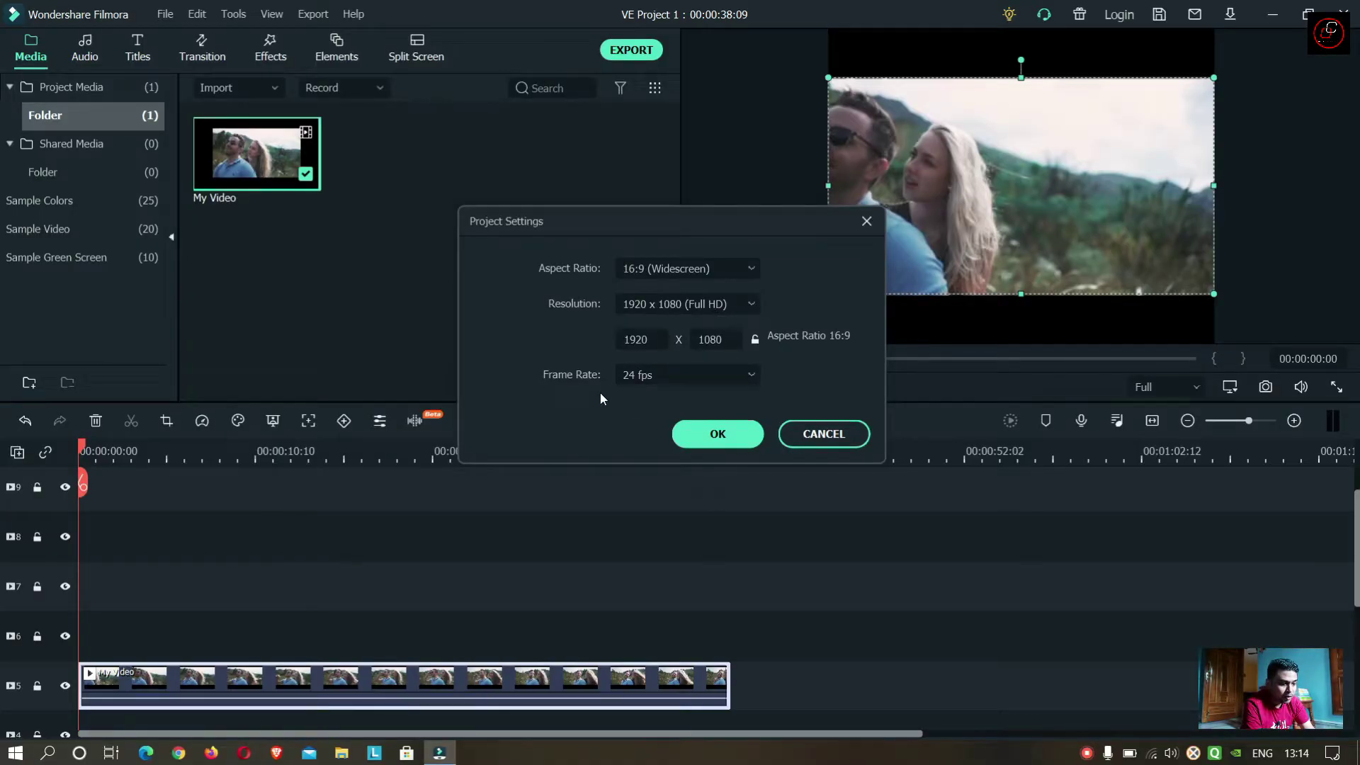
click(688, 376)
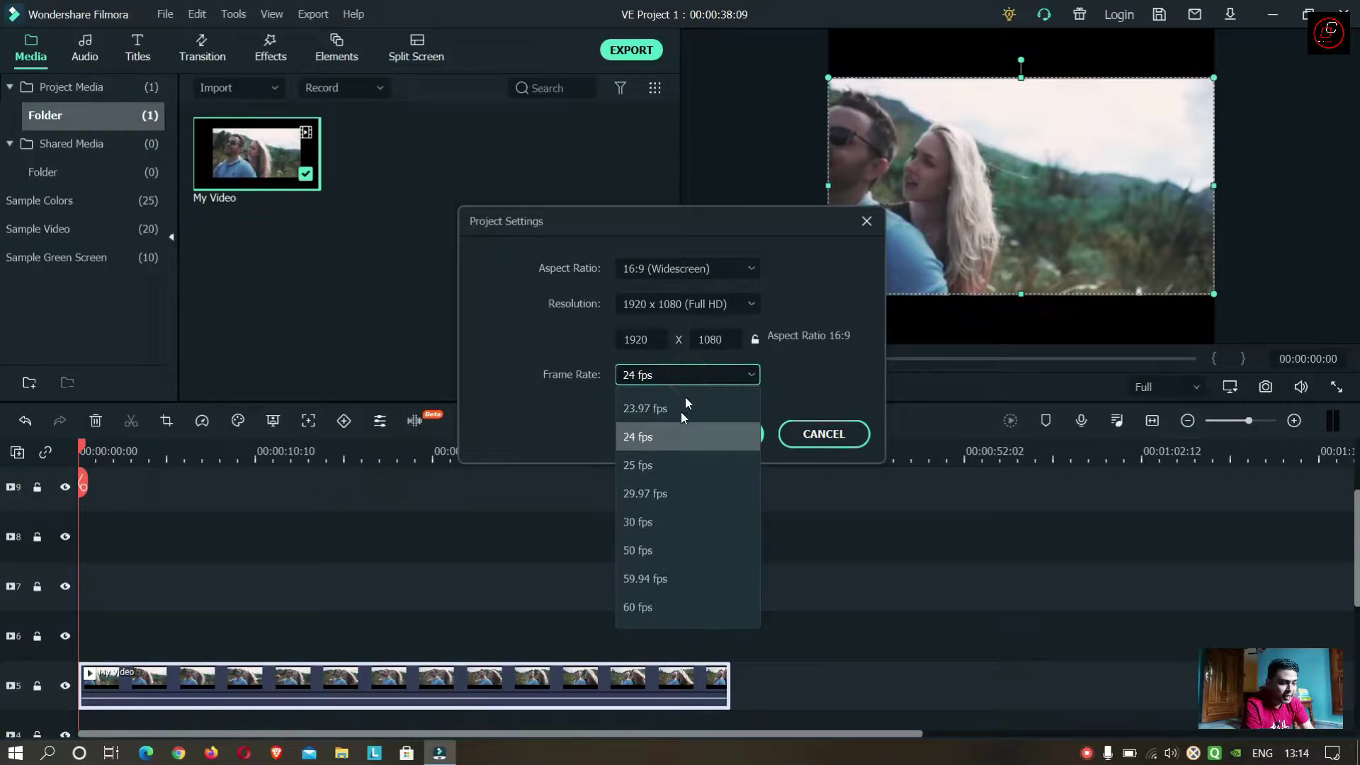
click(677, 522)
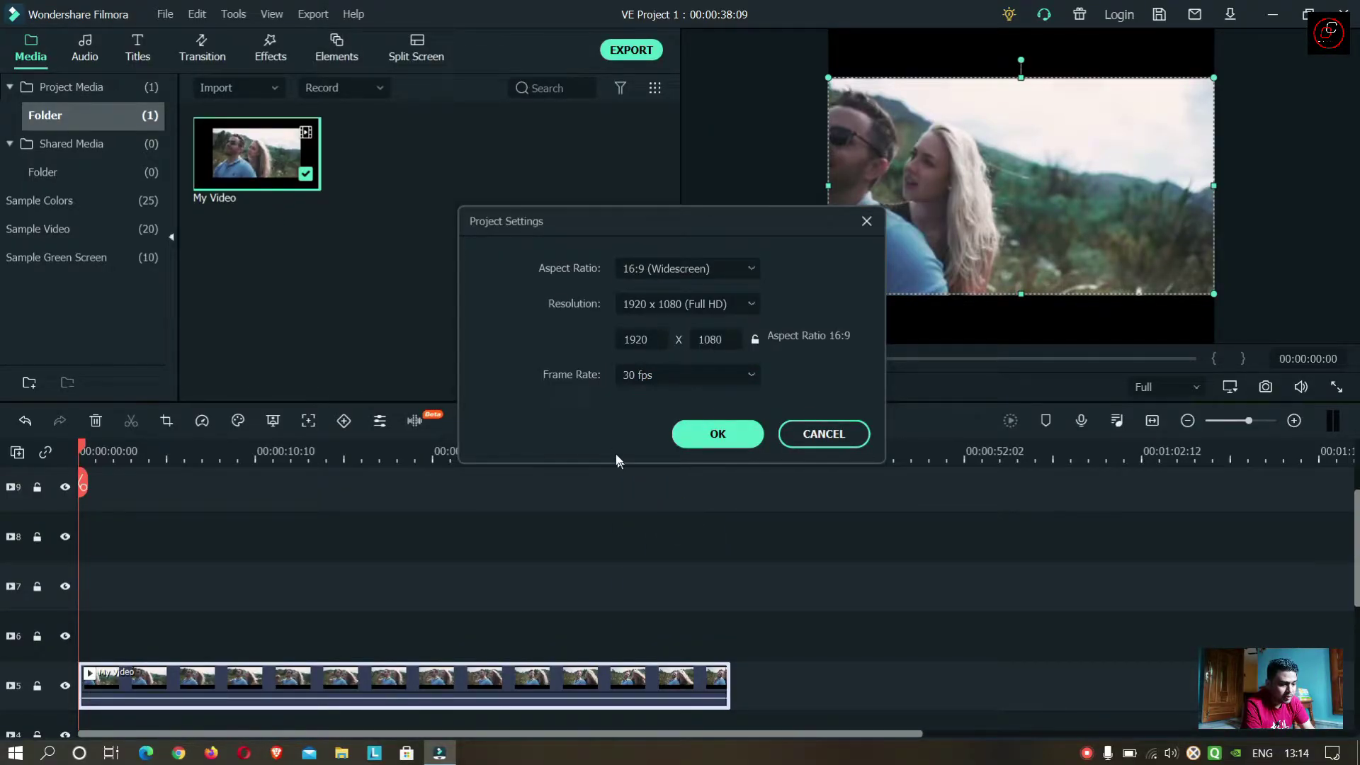
click(741, 435)
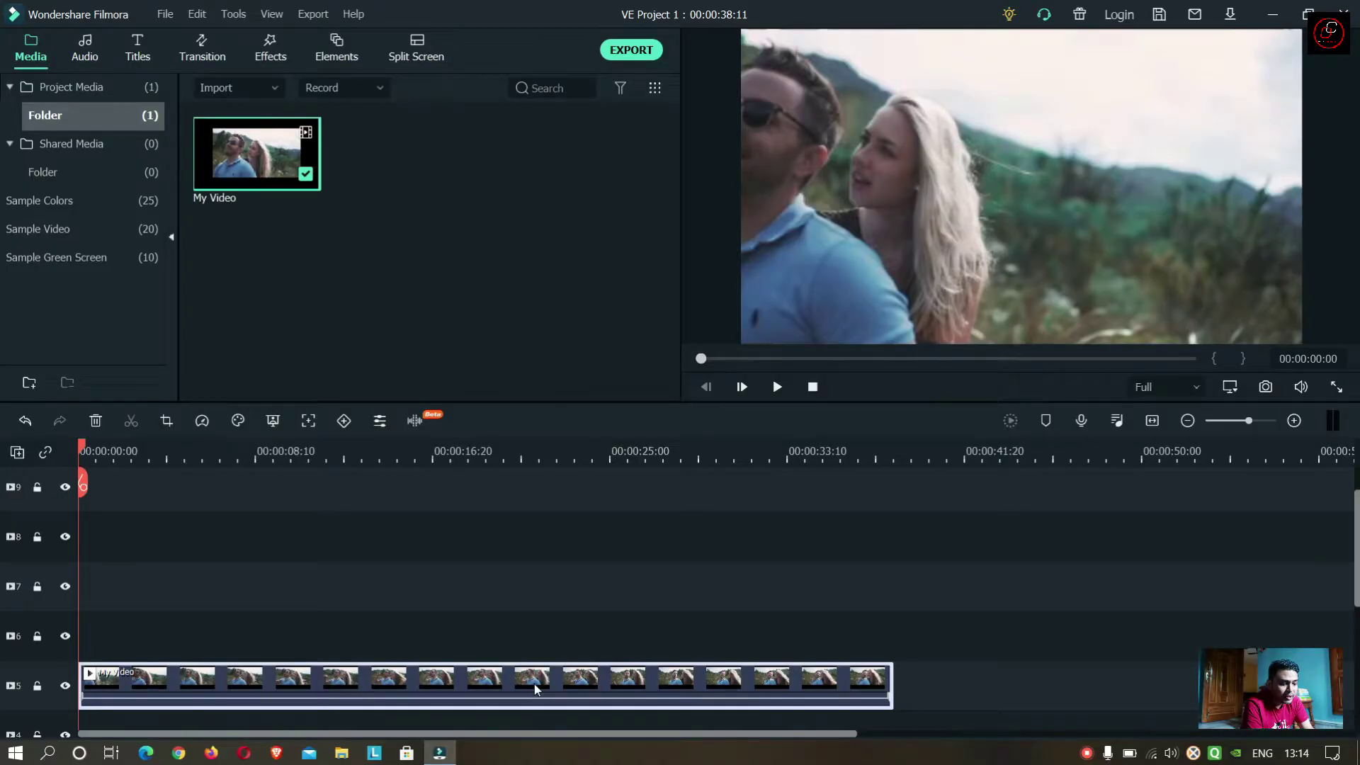
Step: Add the Metropolis effect on a track above My Video
click(272, 53)
click(581, 90)
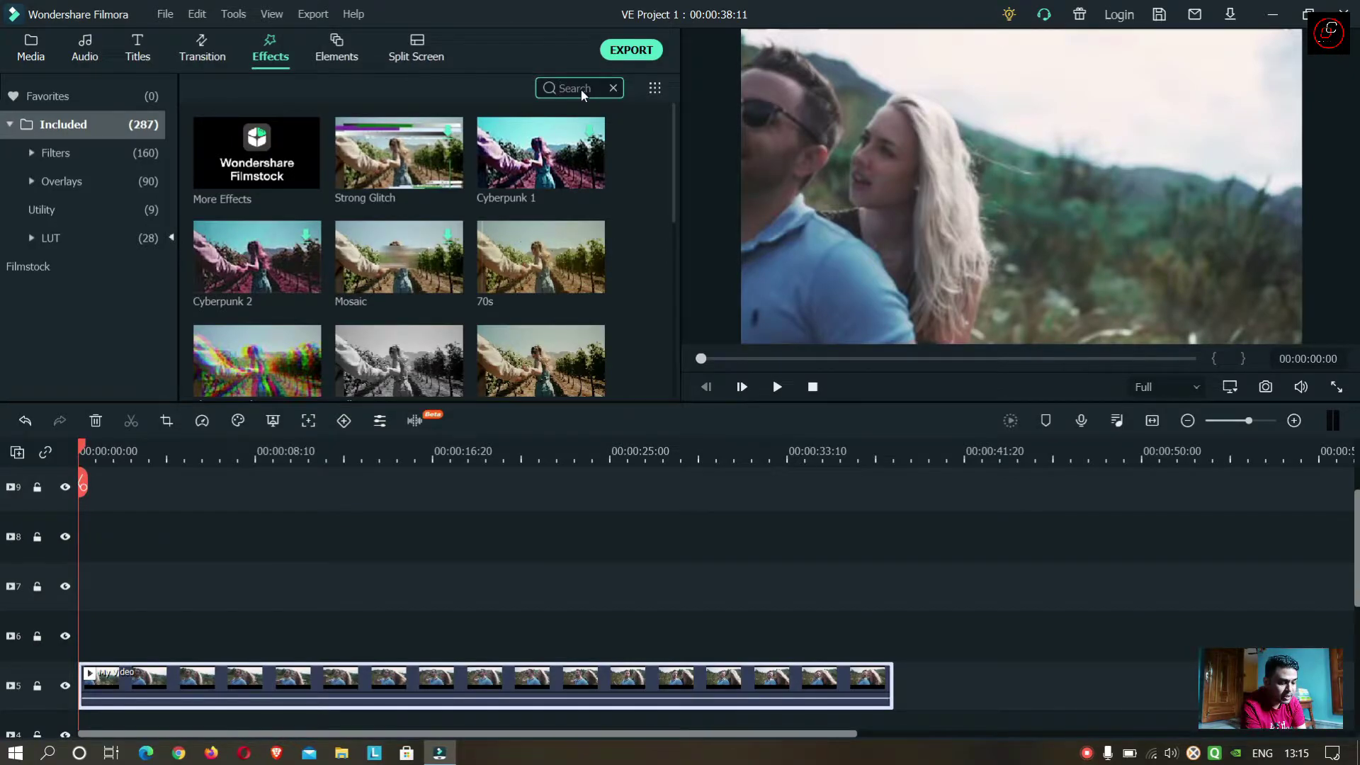
text(metr)
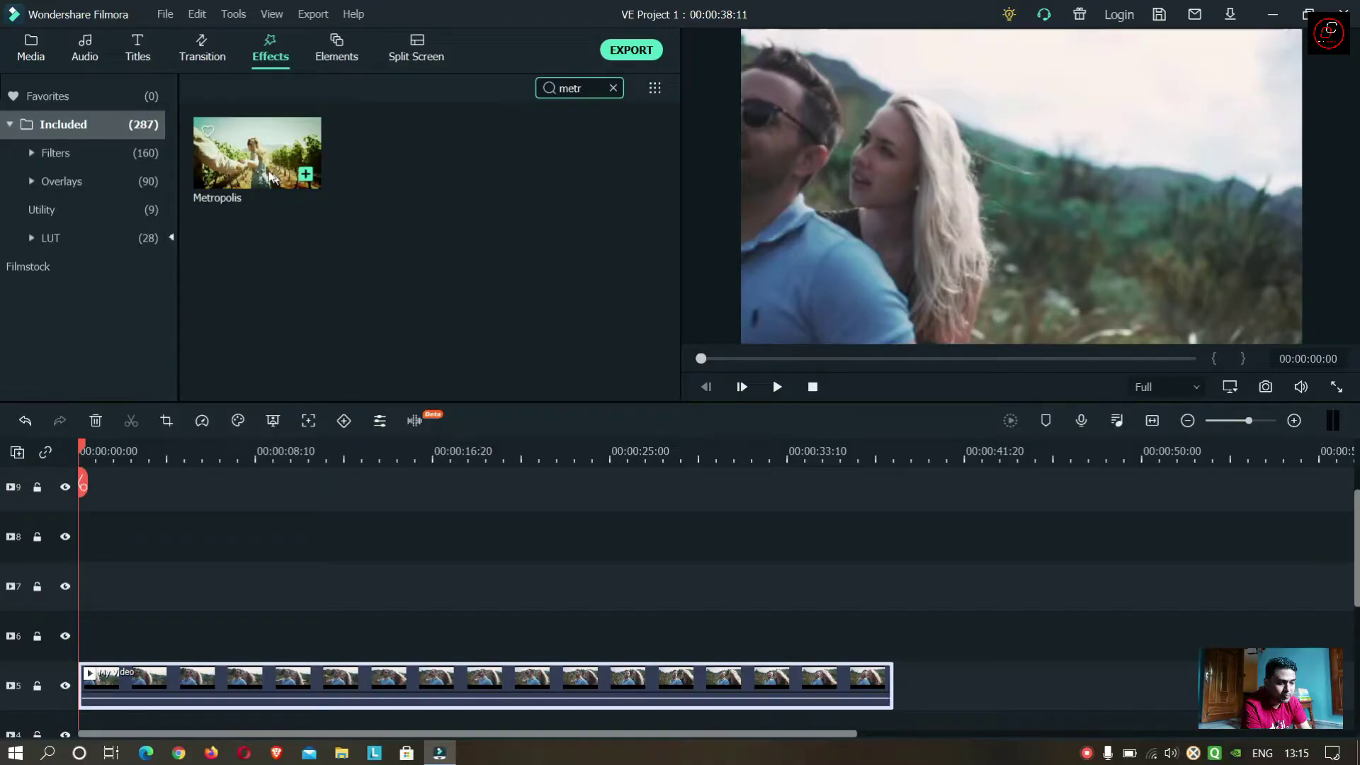
mouse_move(255, 159)
mouse_down()
mouse_move(127, 622)
mouse_move(84, 661)
mouse_up()
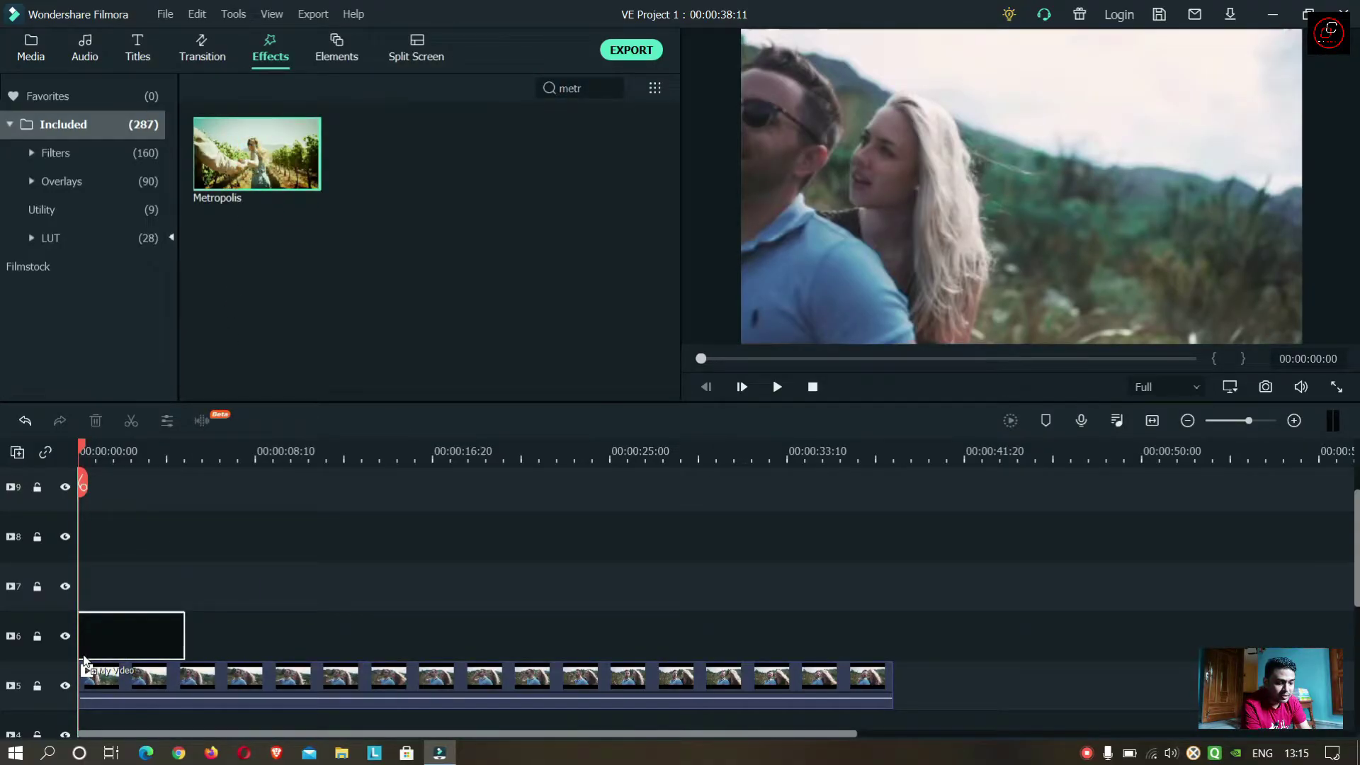
drag(84, 662, 84, 661)
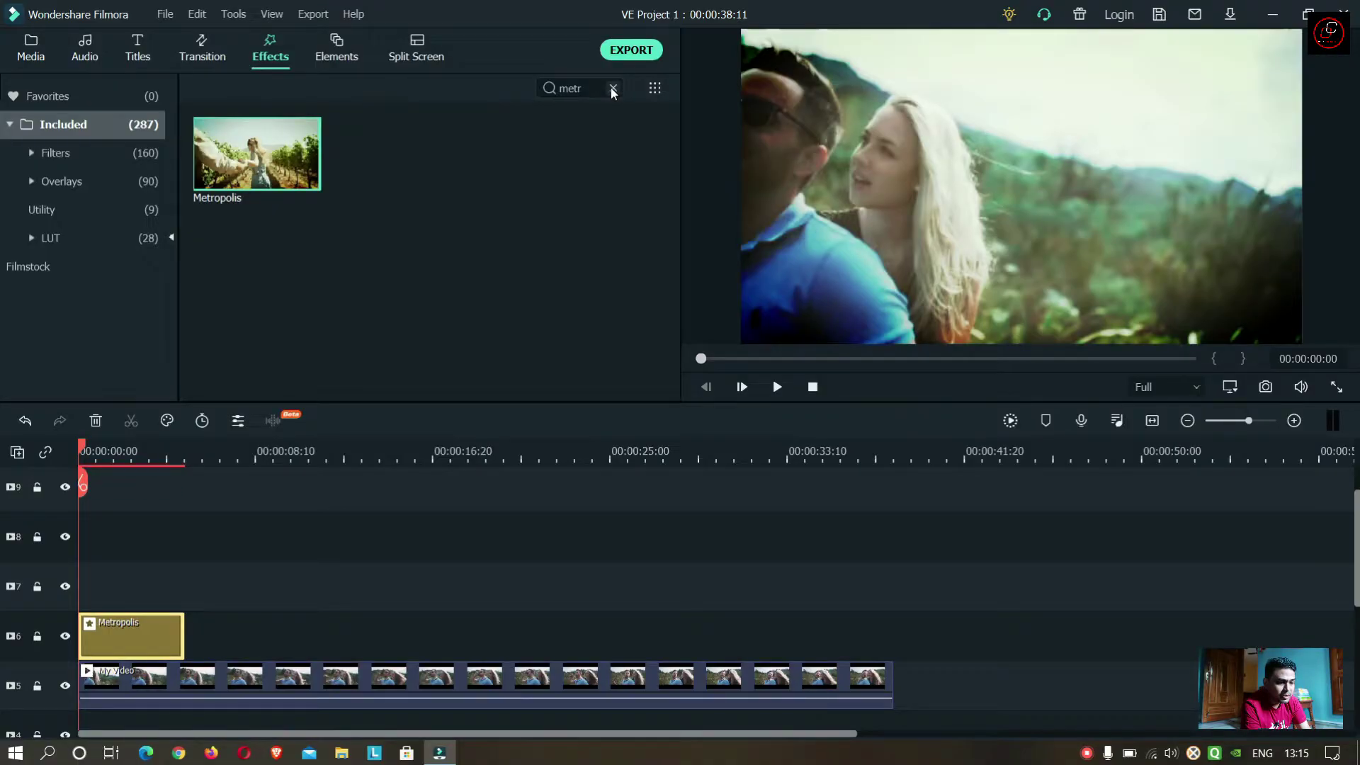
Step: Set the Metropolis effect's Alpha to 40 and return to the effects library
double_click(119, 644)
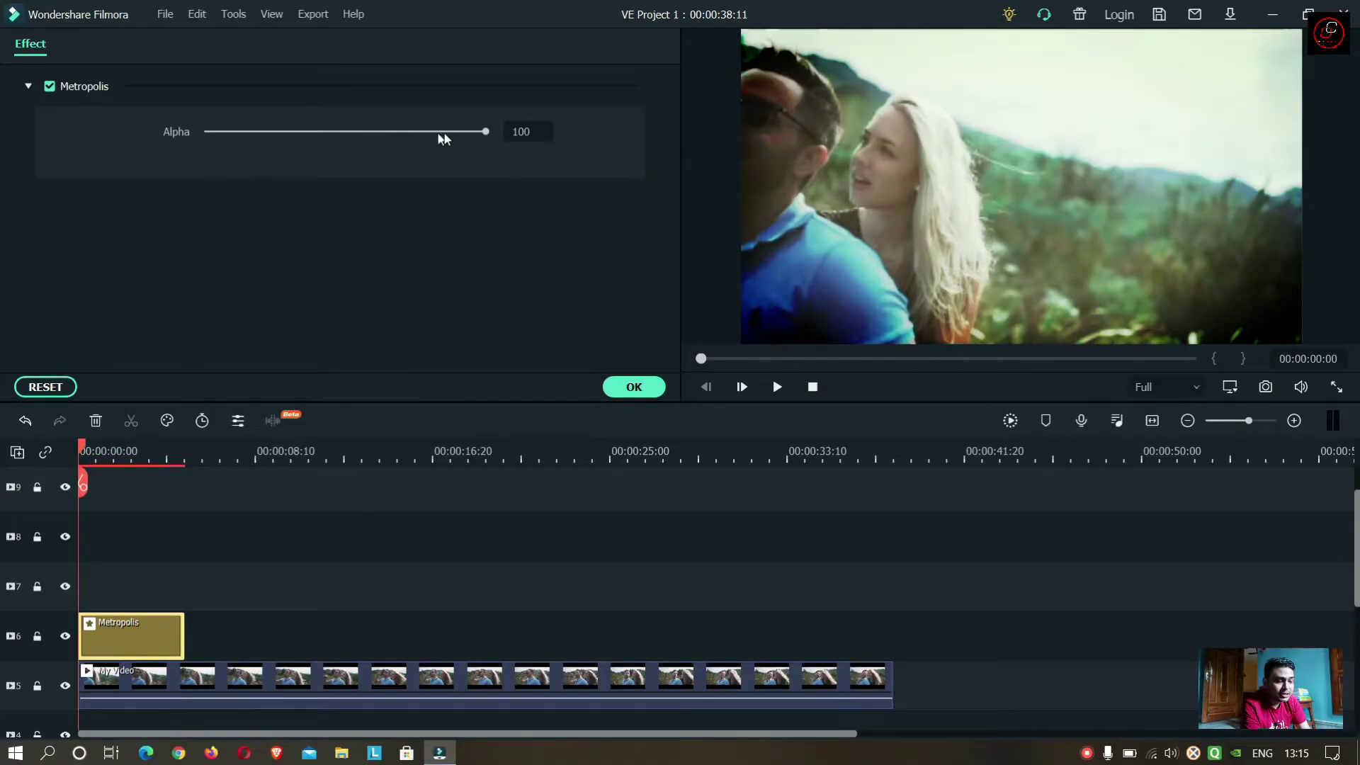
double_click(519, 131)
text(4)
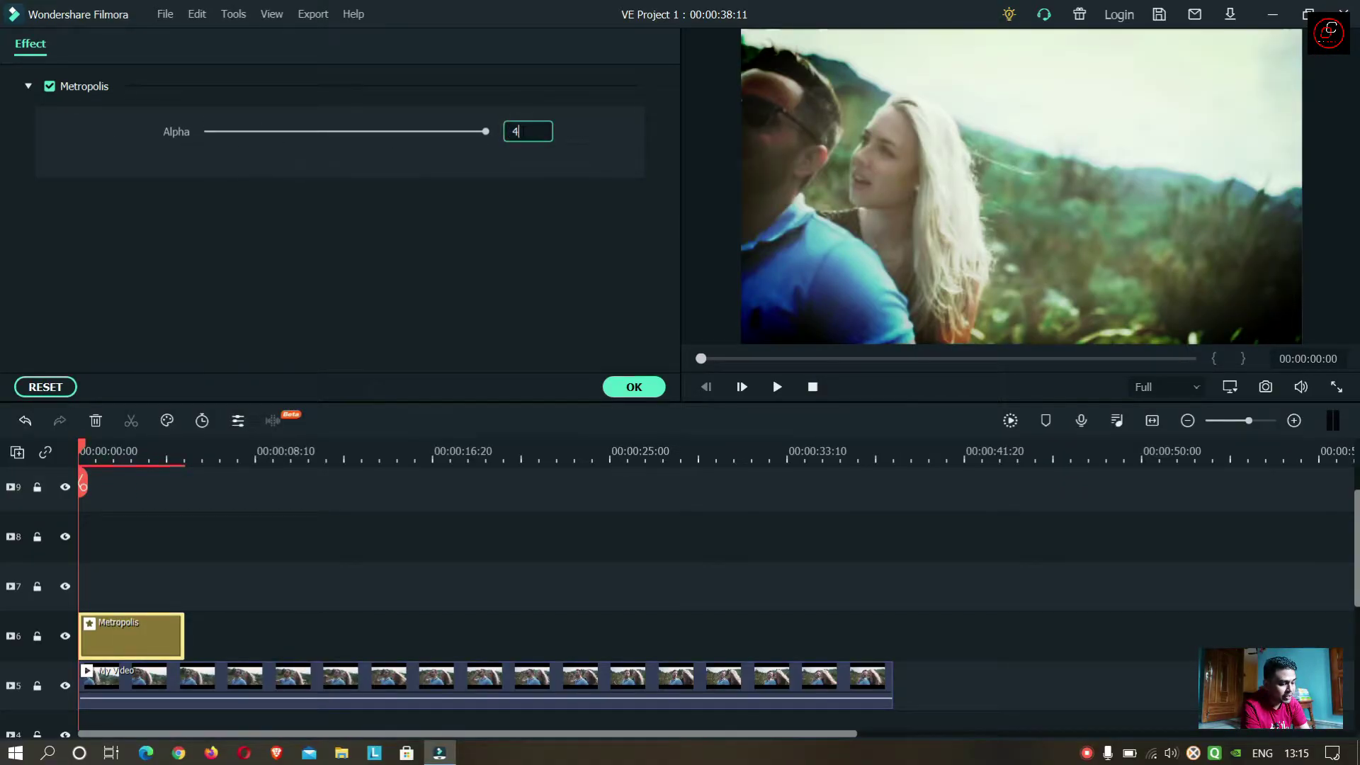
text(0)
key(Return)
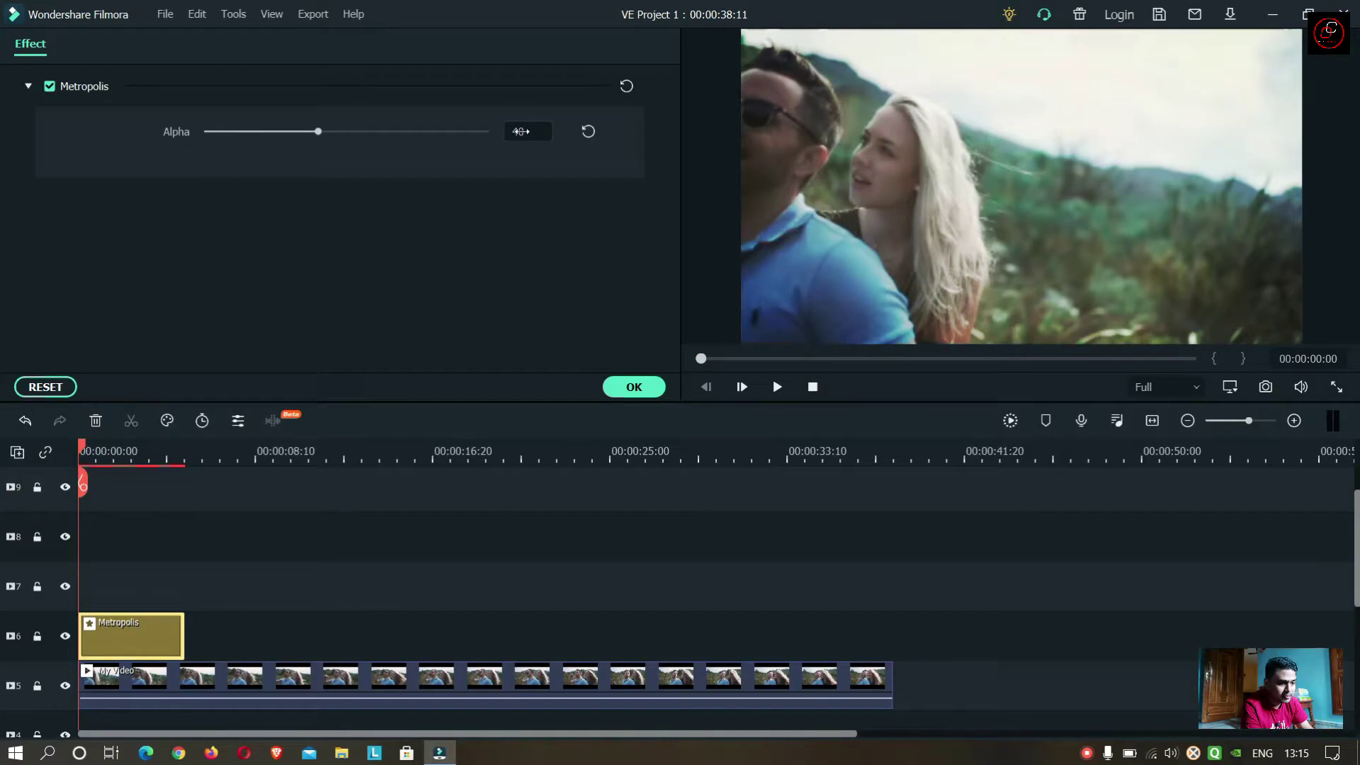
click(643, 385)
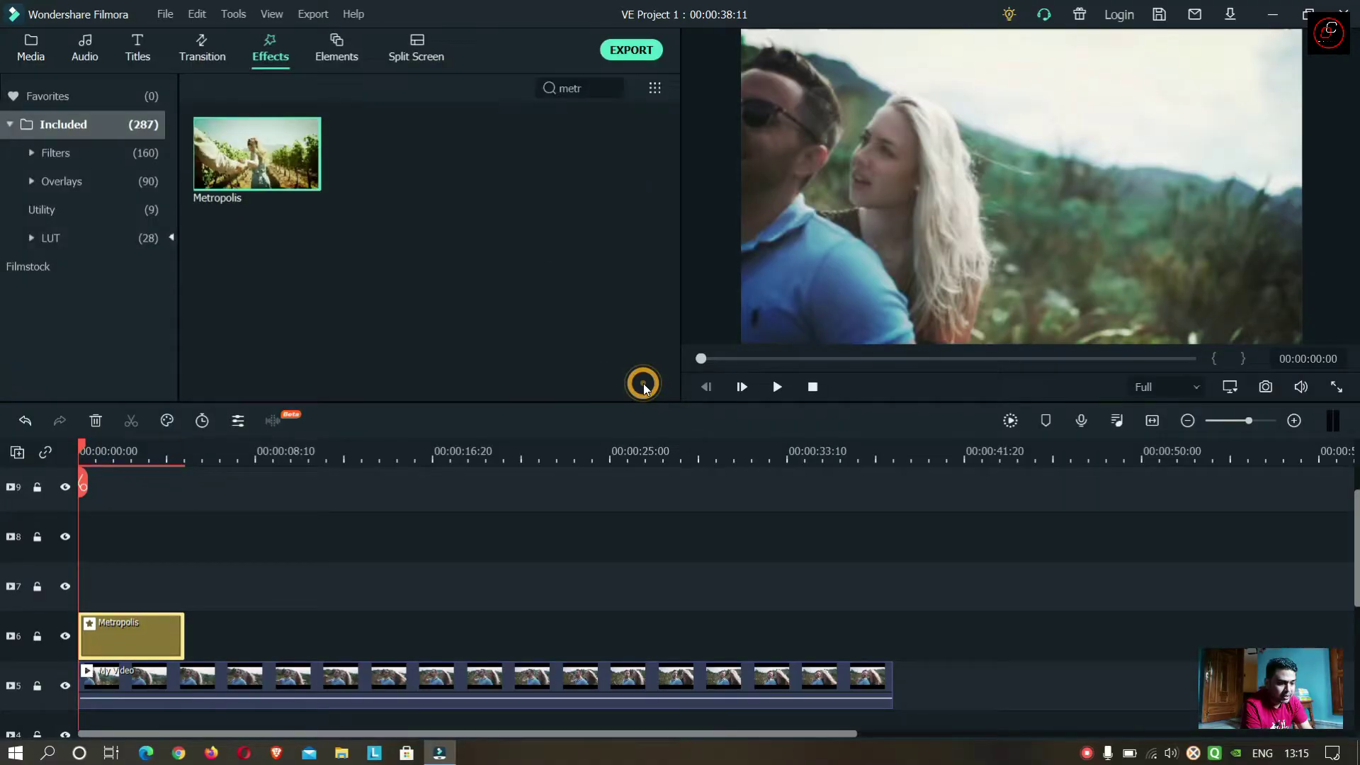
Step: Add Light Teal on track 7 above Metropolis at the video's start
double_click(593, 92)
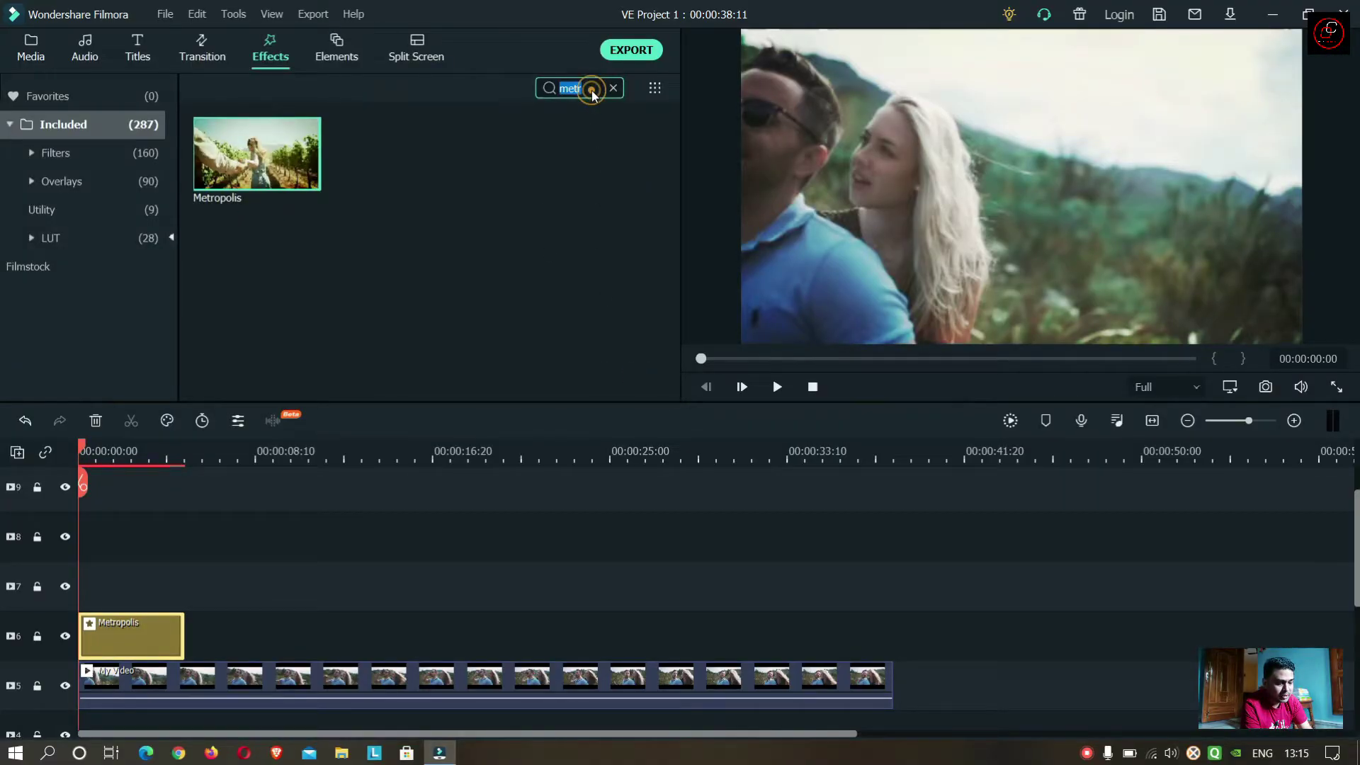
key(BackSpace)
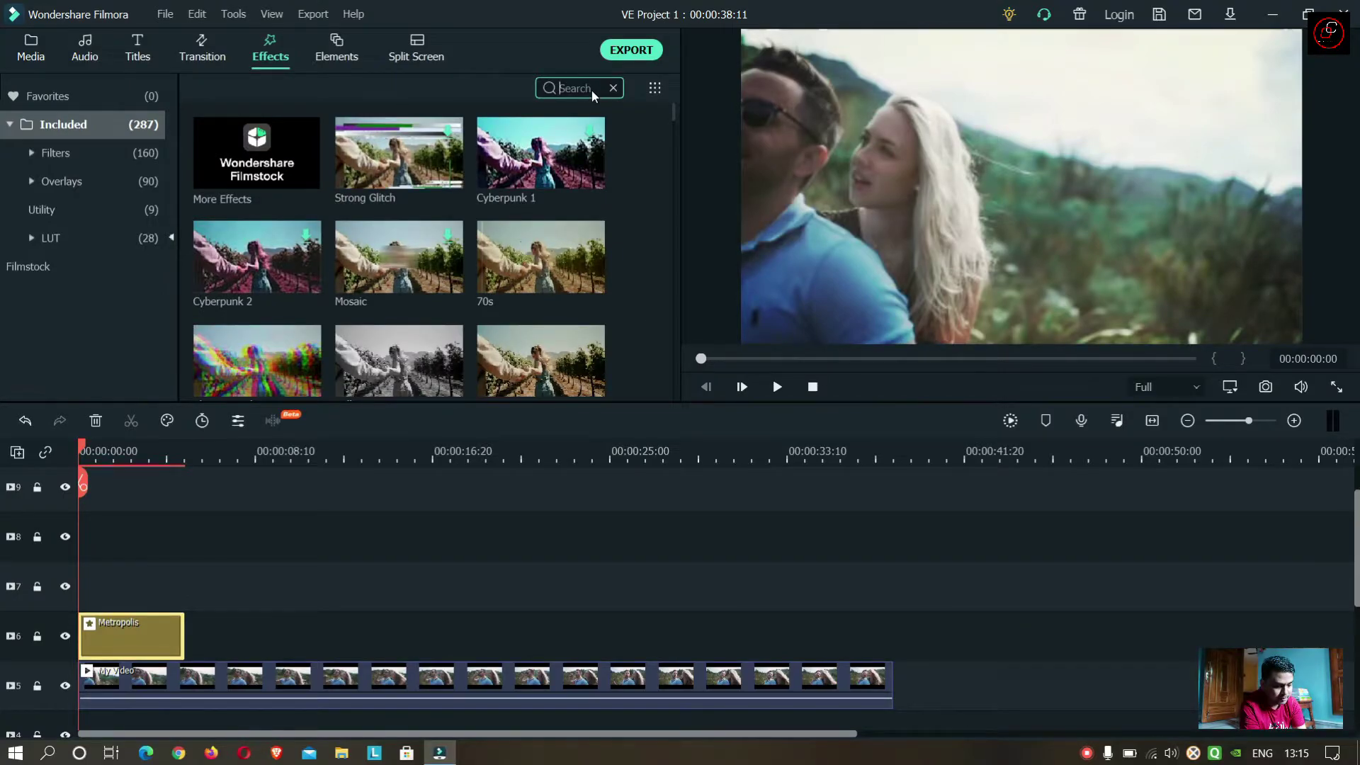
text(li)
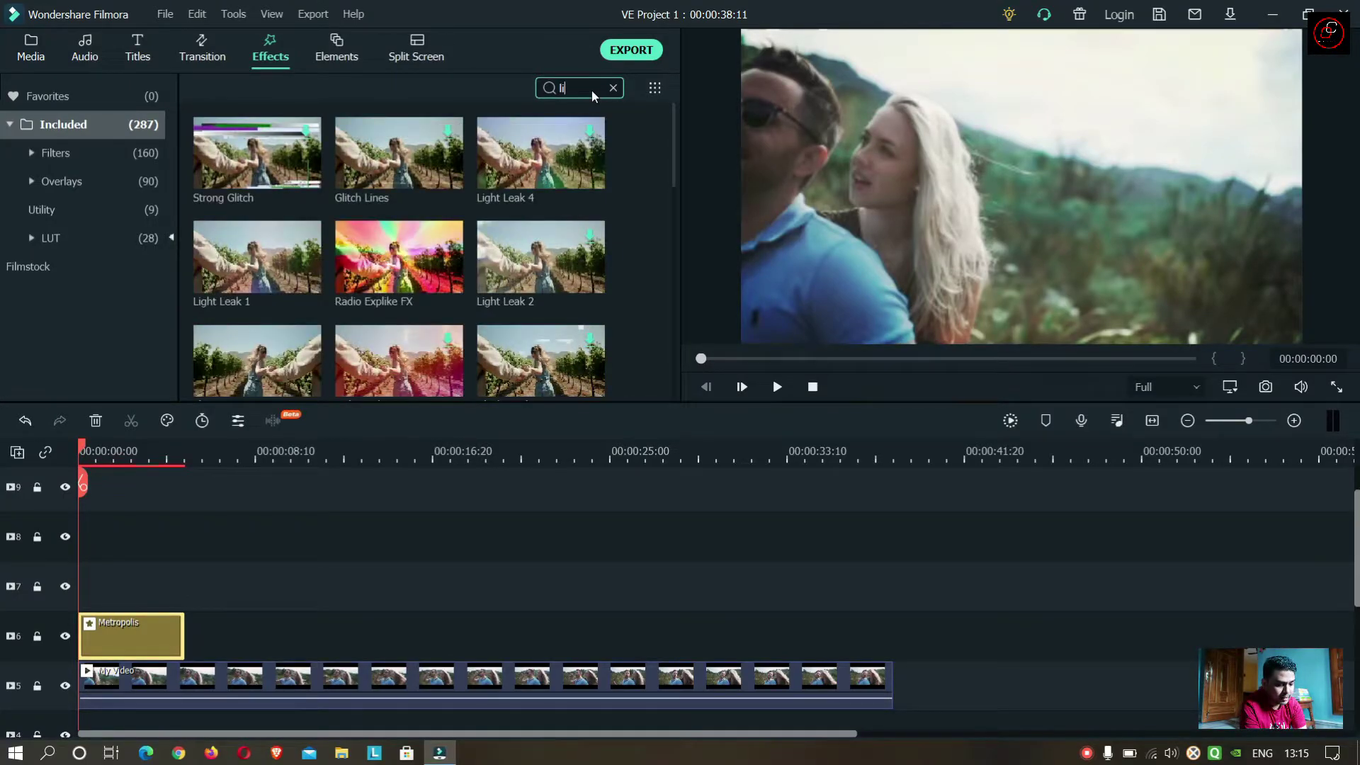
text(ght te)
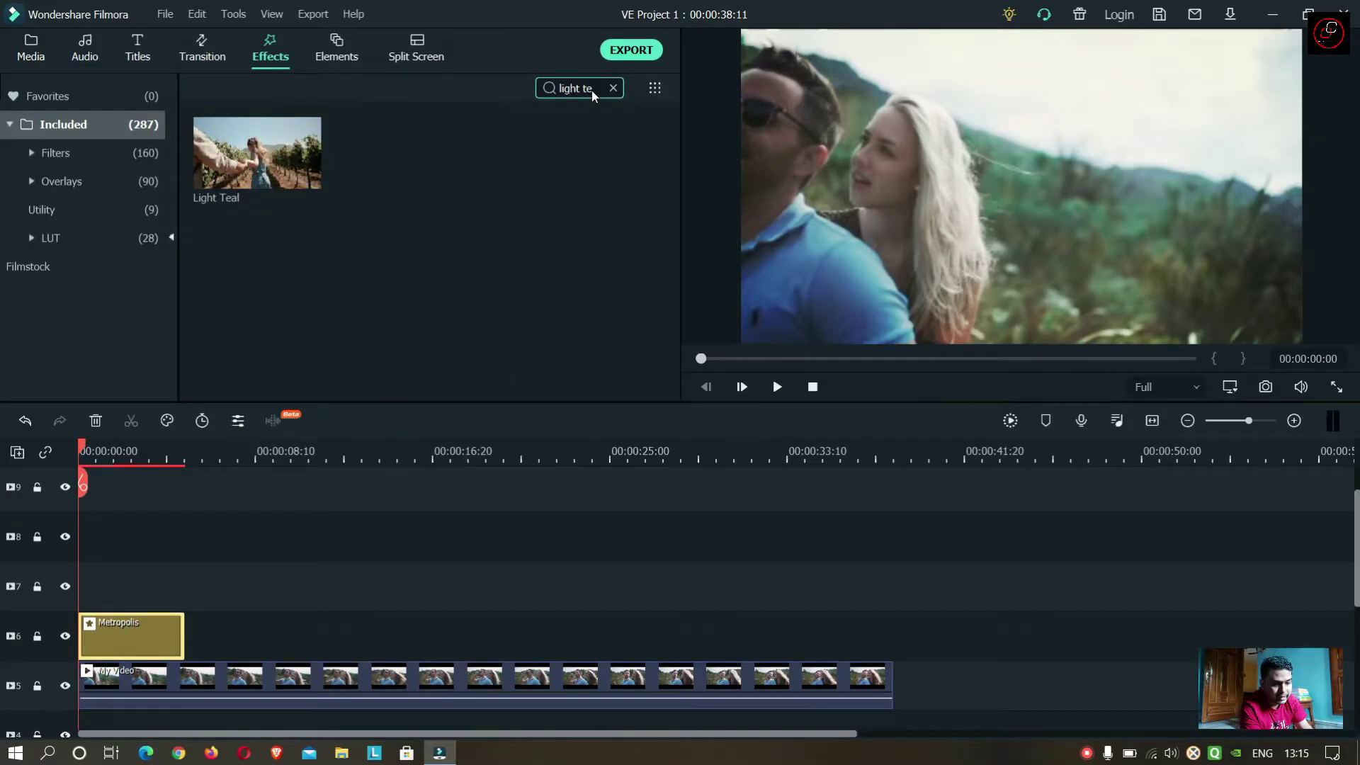
drag(274, 156, 85, 609)
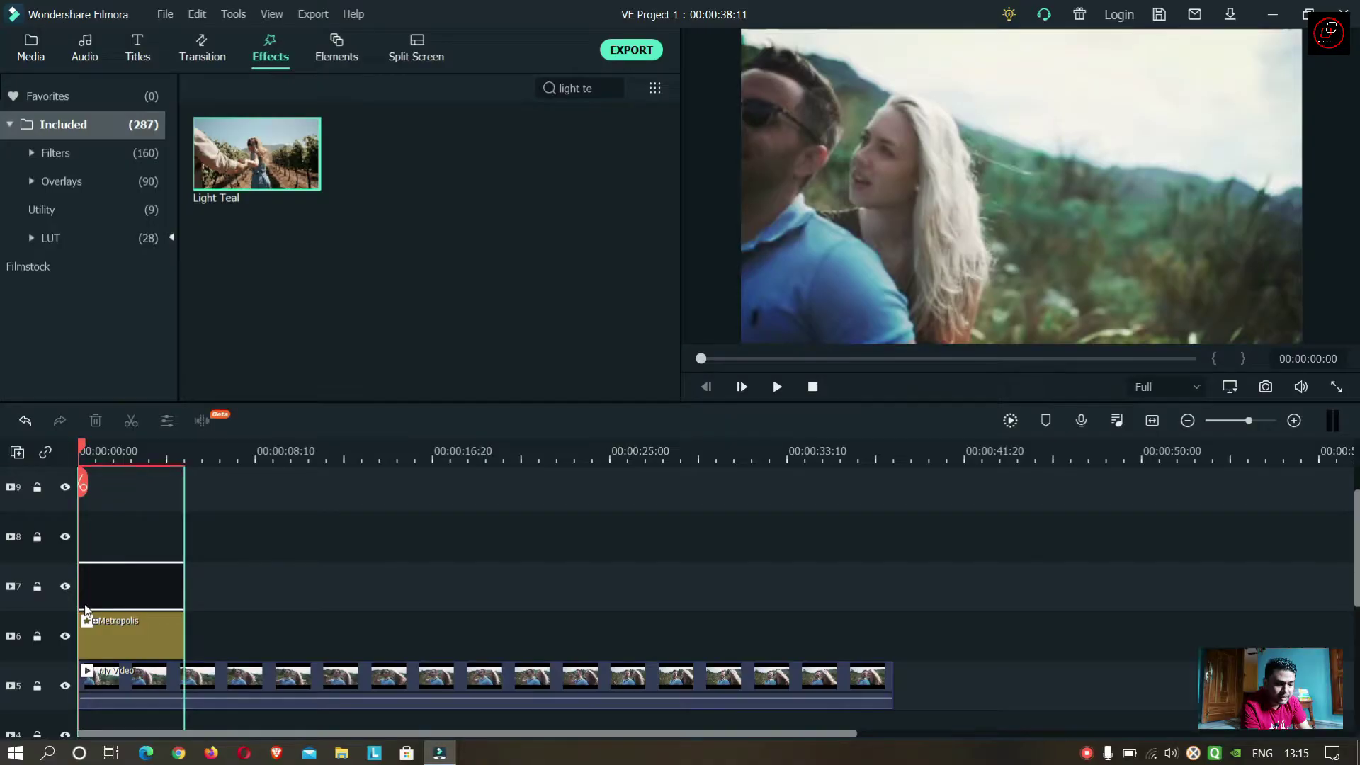
drag(85, 608, 85, 609)
Step: Add the Stylish Apocalyptic effect on track 8
click(613, 88)
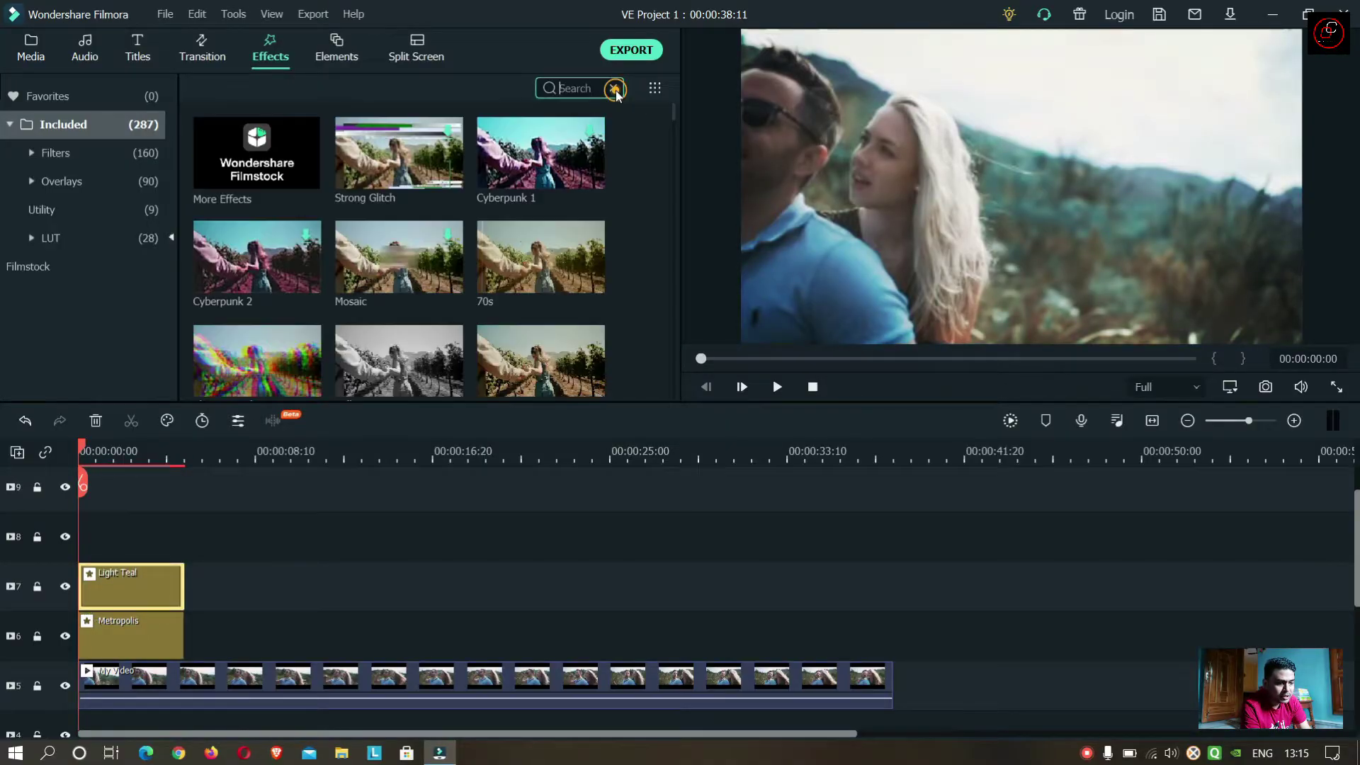
click(577, 90)
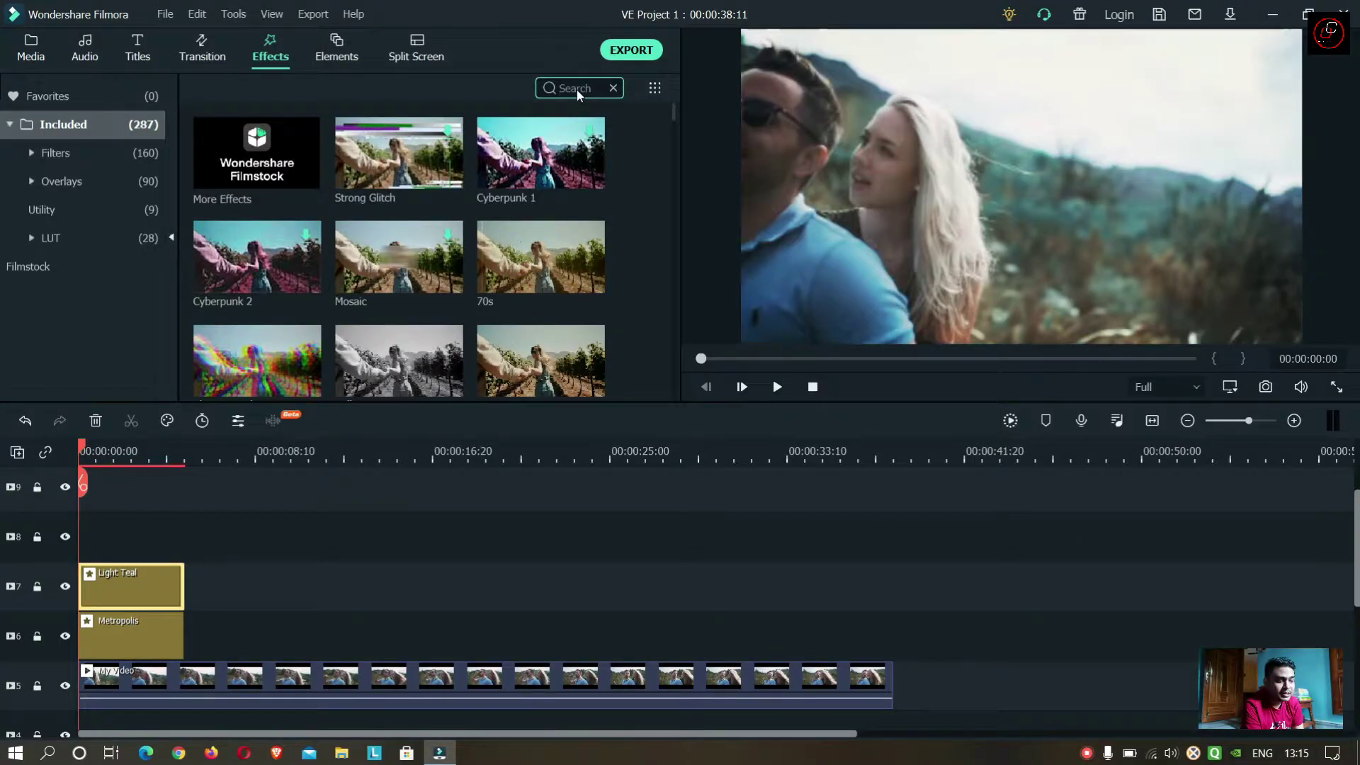
text(s)
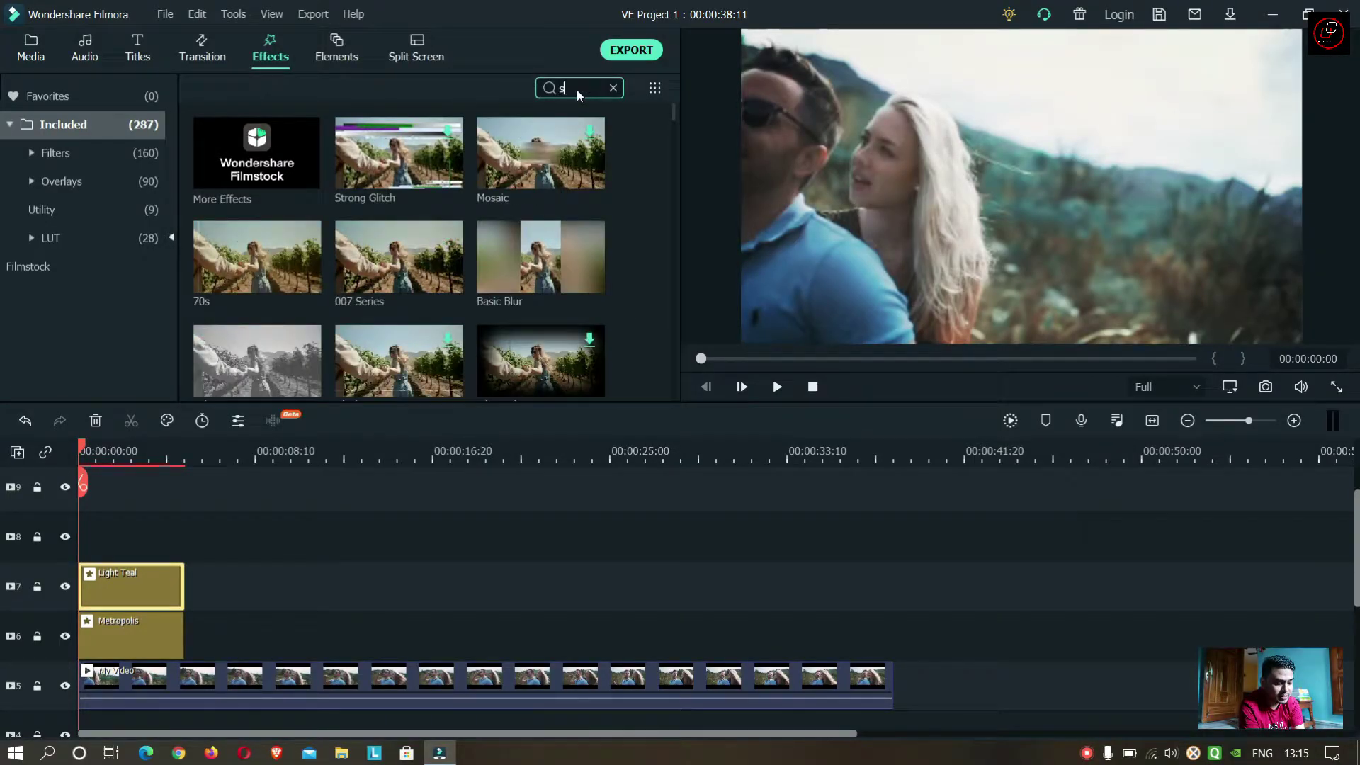
text(ty)
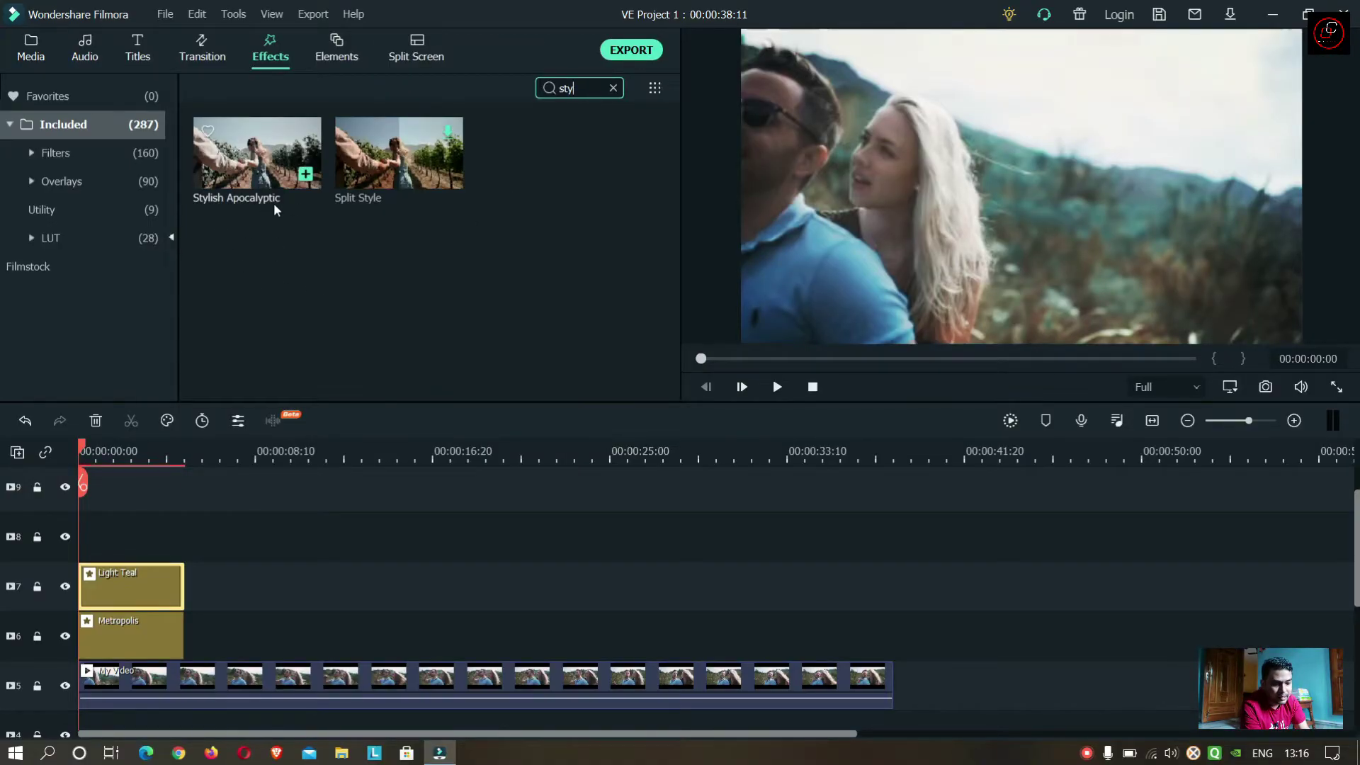
click(261, 175)
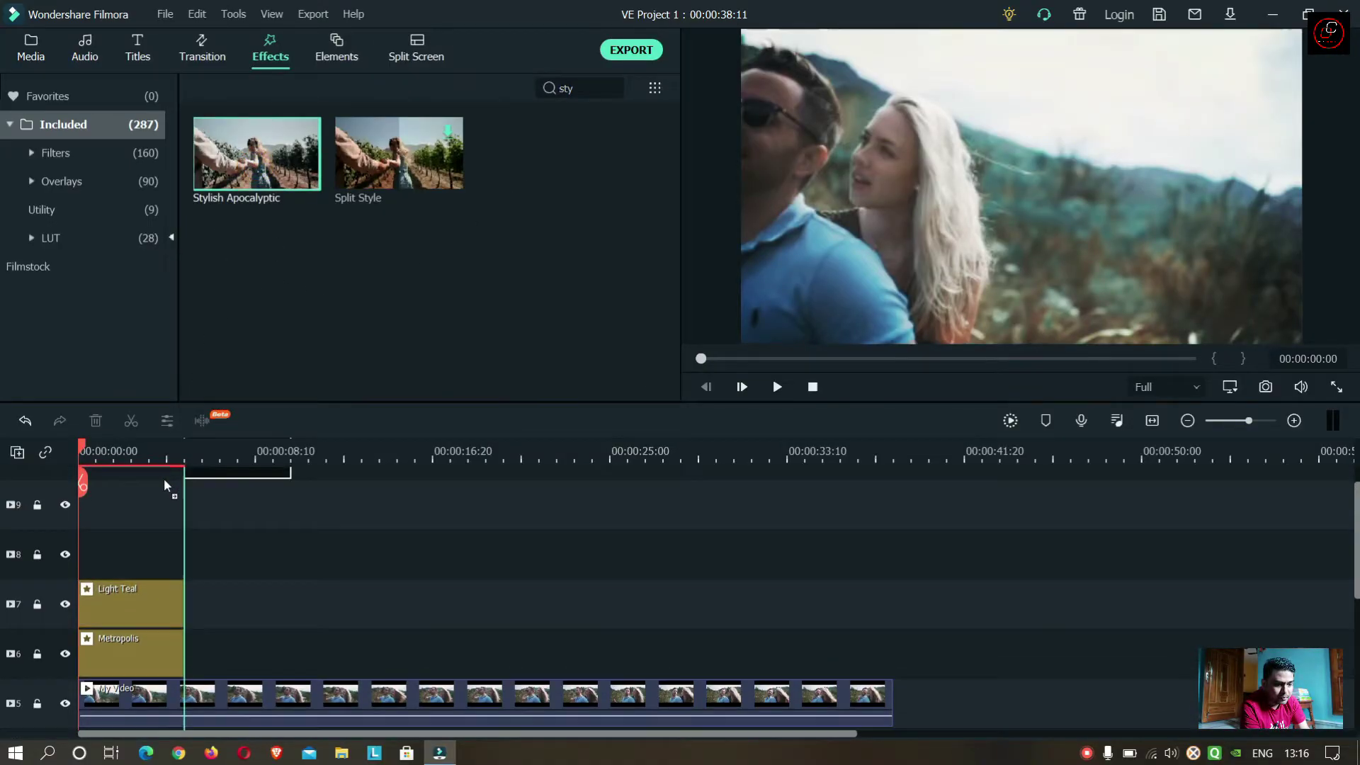
drag(232, 269, 89, 563)
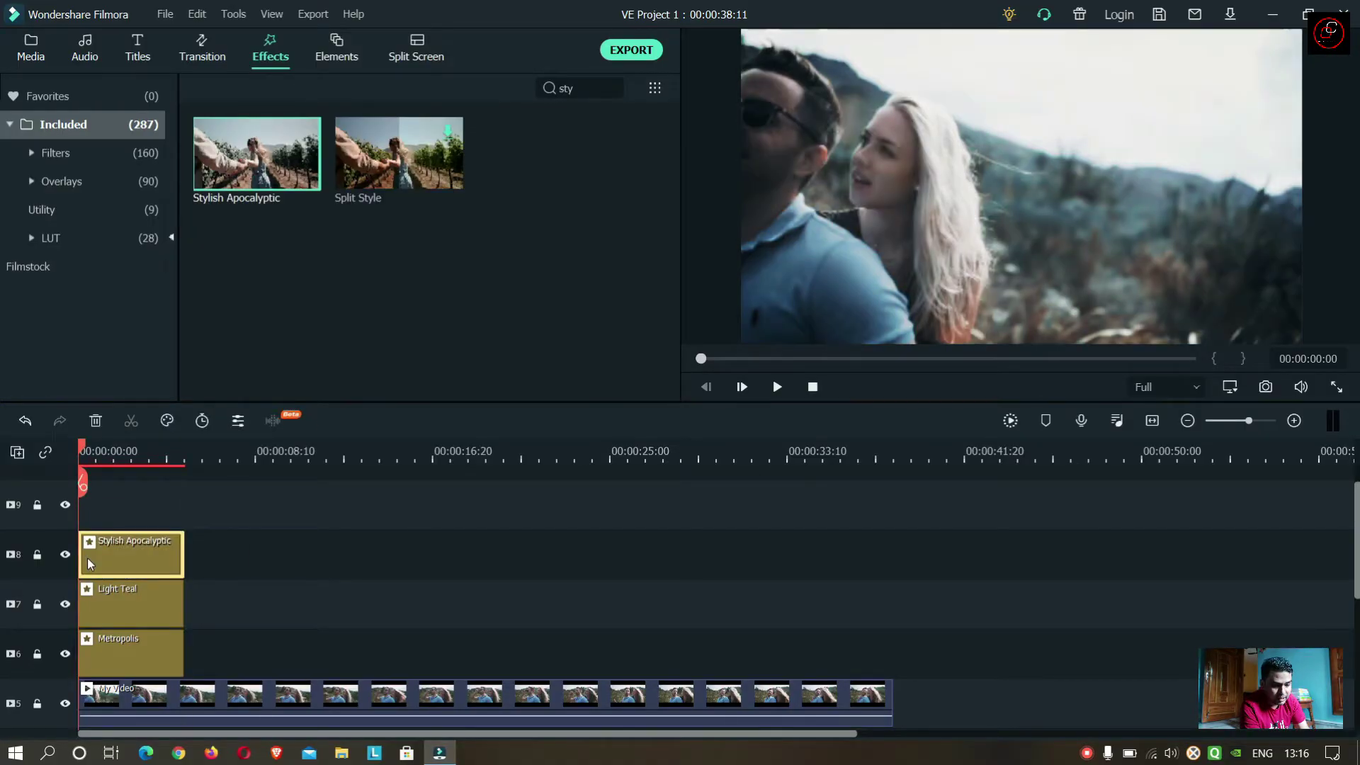
Step: Add Period Piece on track 9 and play back the stacked effects
click(612, 90)
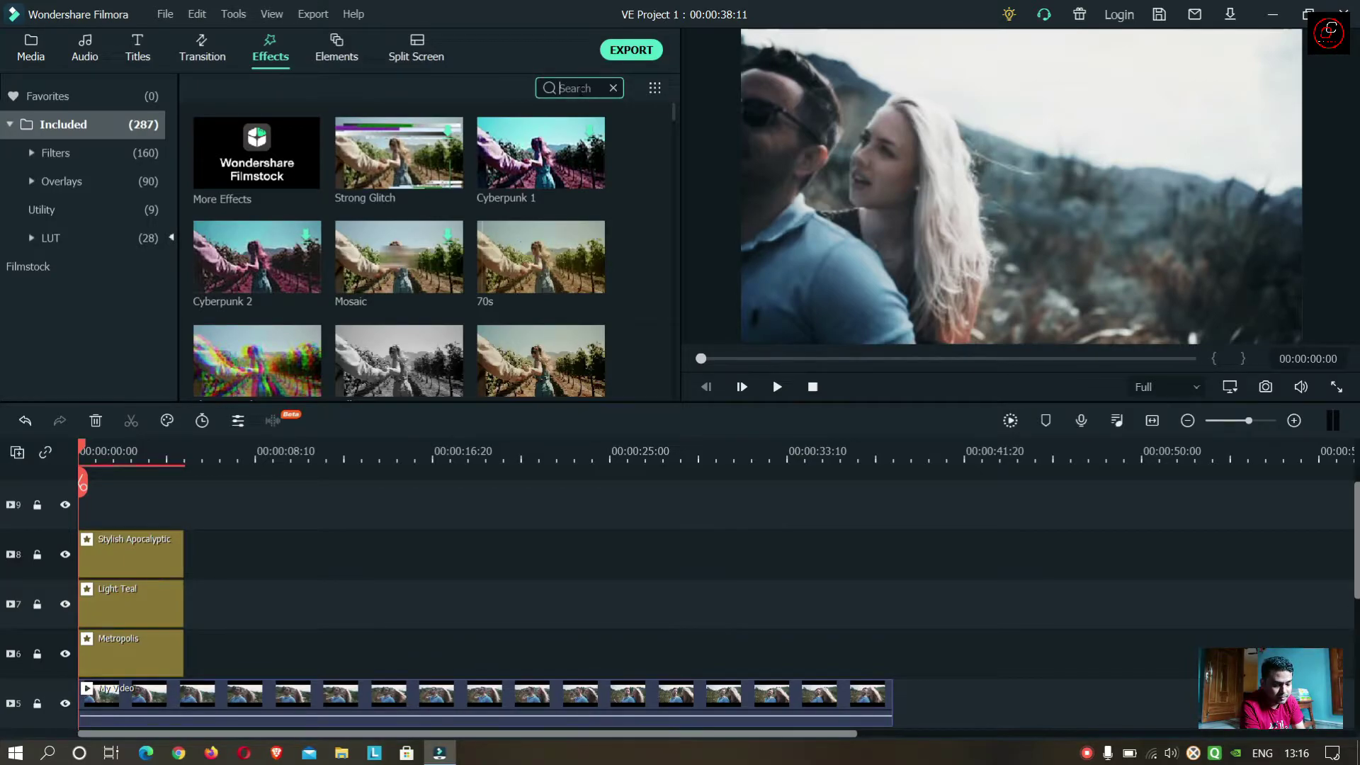
text(p)
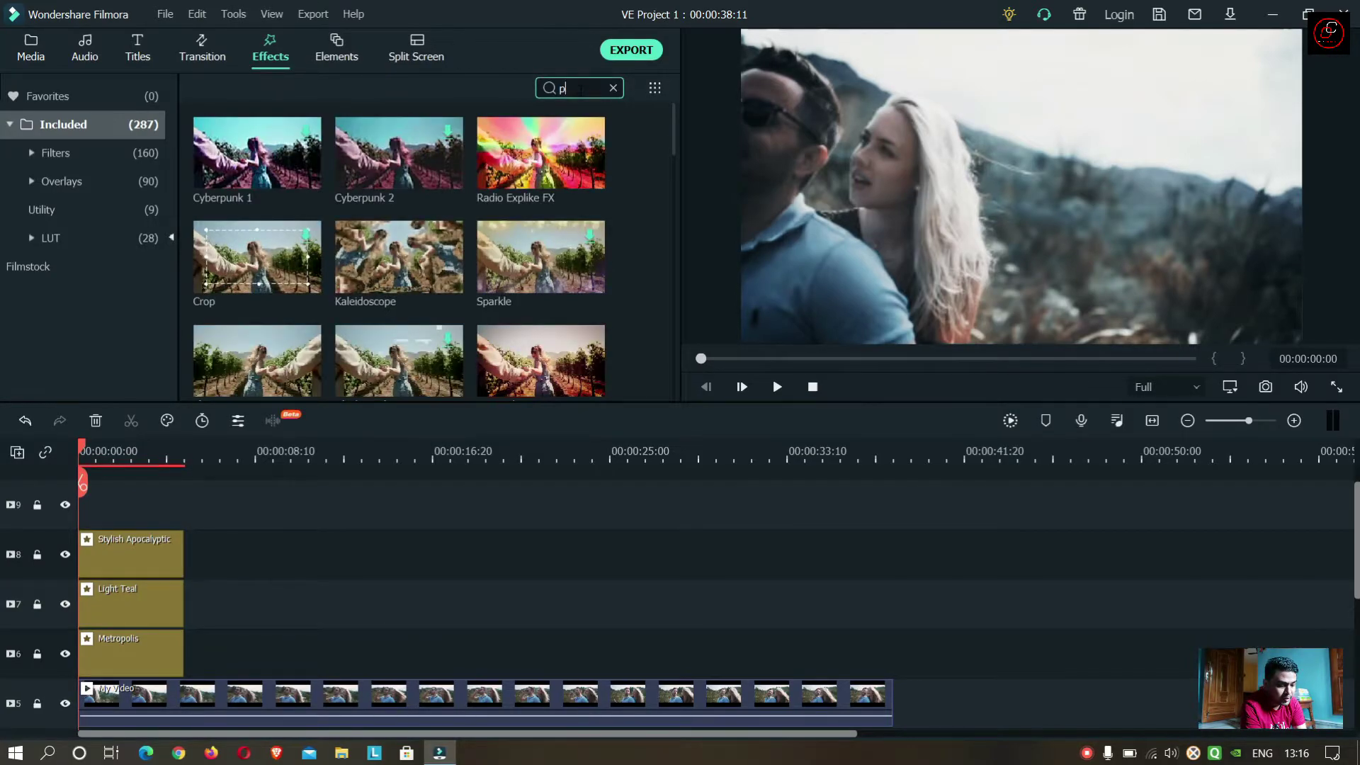
text(erio)
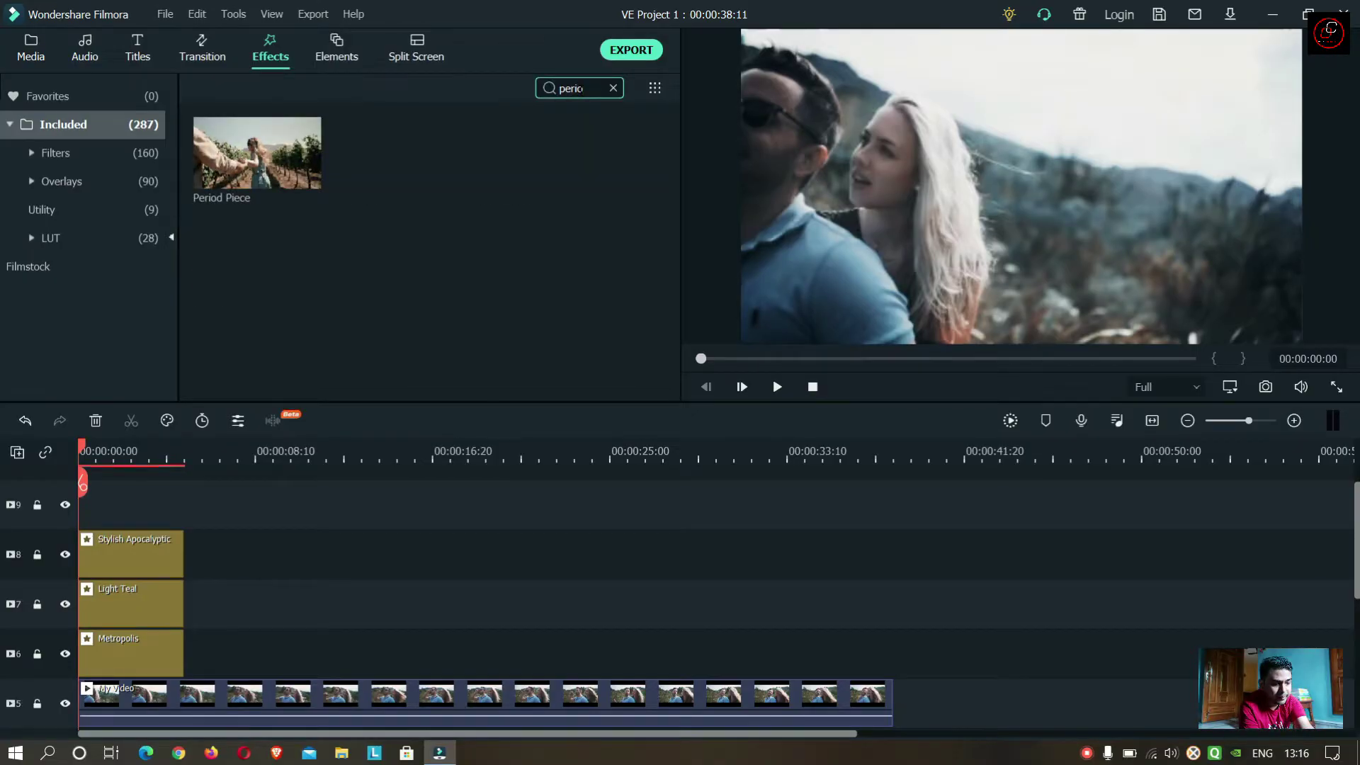
click(247, 149)
drag(246, 149, 128, 506)
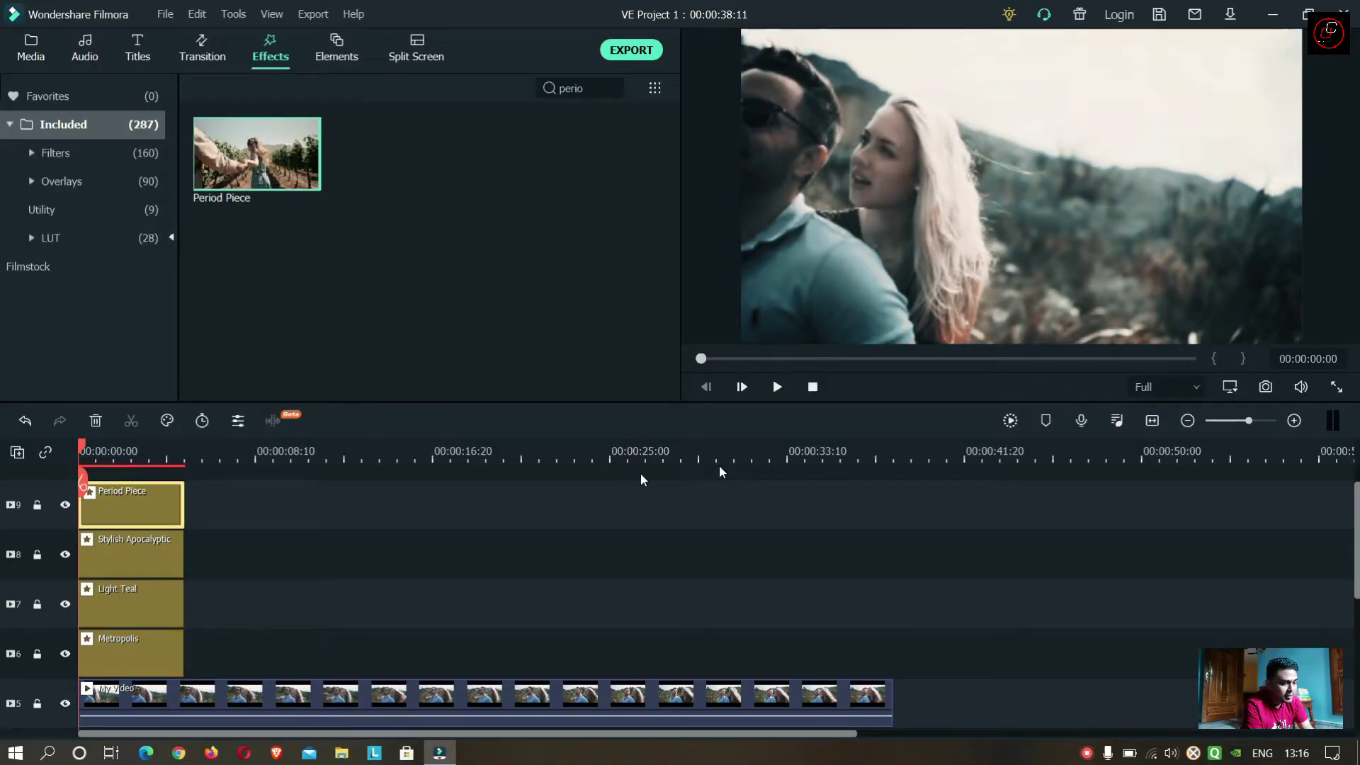
click(776, 388)
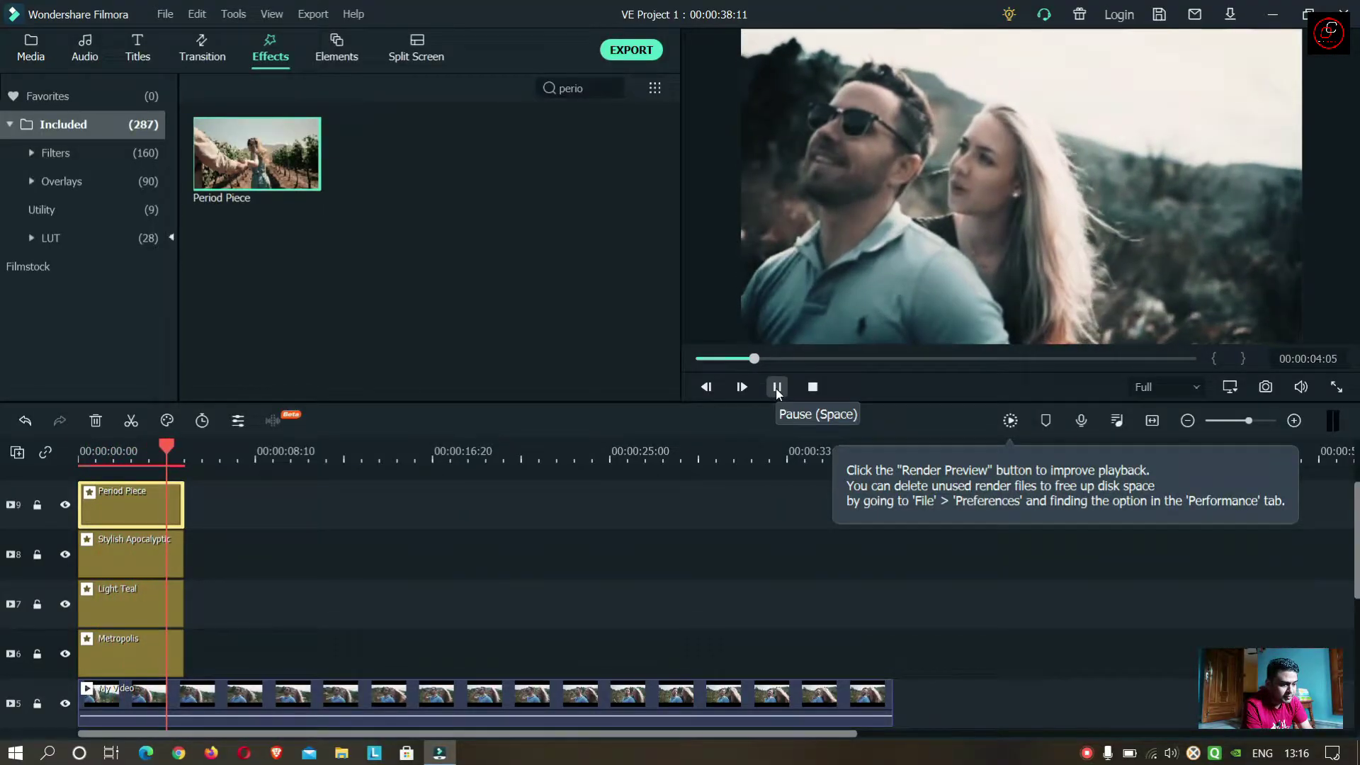
click(777, 388)
click(229, 520)
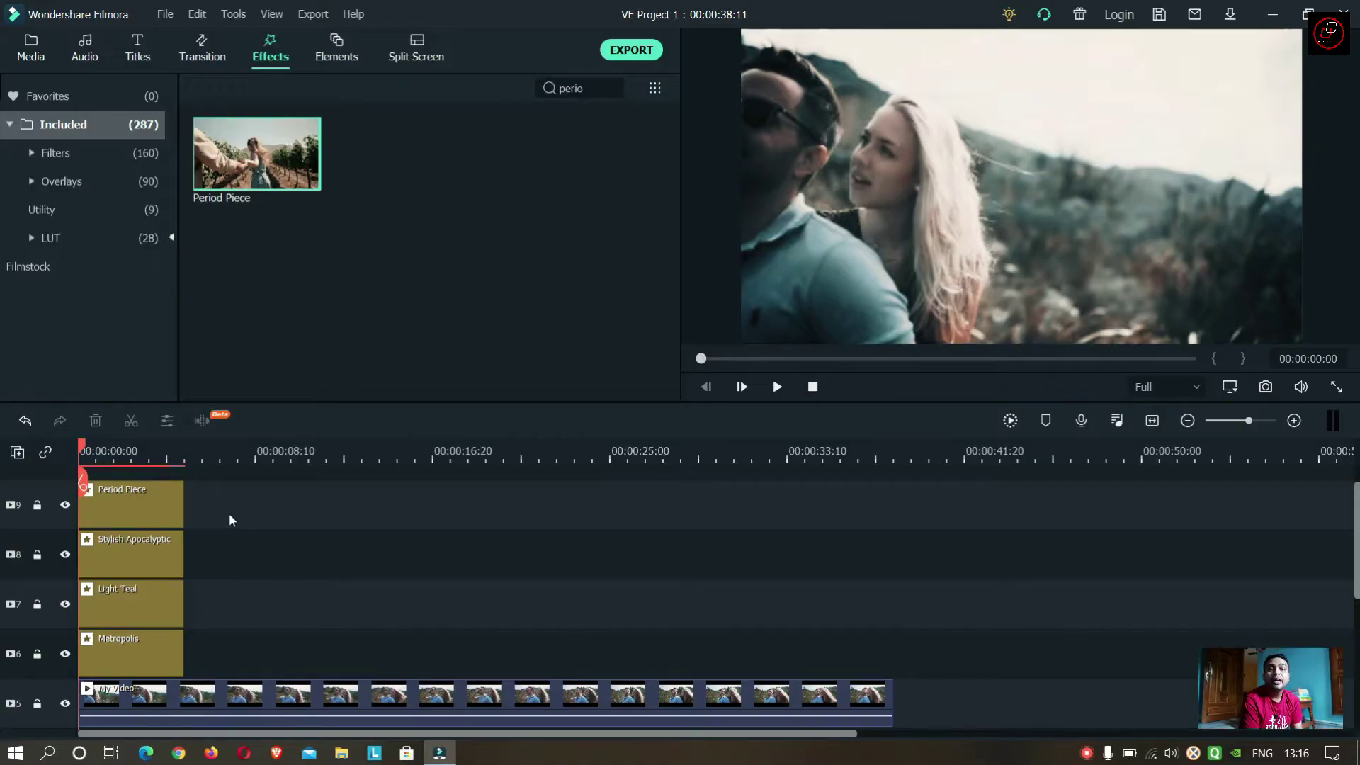
Step: Stretch the four effect clips to the video's end and open the export window
mouse_move(216, 497)
mouse_down()
mouse_move(183, 649)
mouse_move(895, 631)
mouse_up()
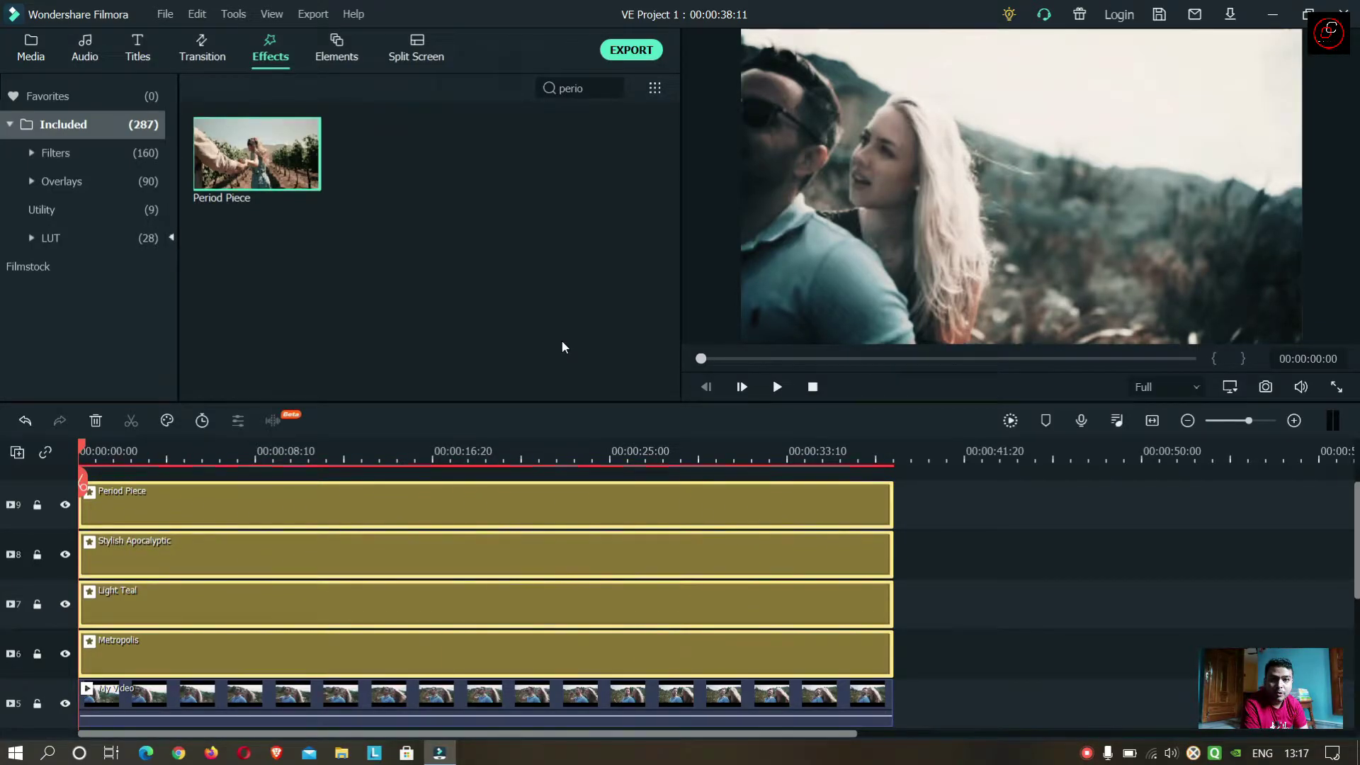
click(622, 56)
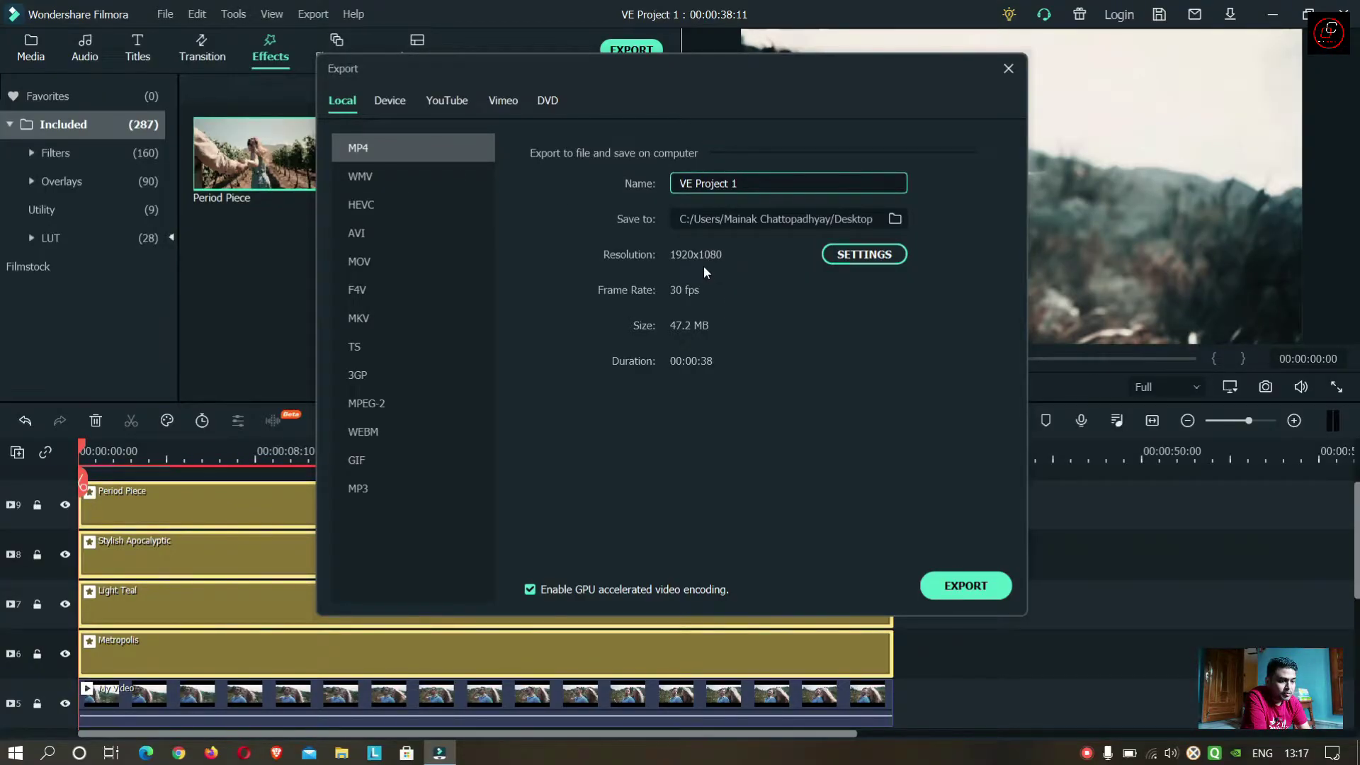
Step: In the export settings, keep Best quality and the H.264 encoder
click(851, 256)
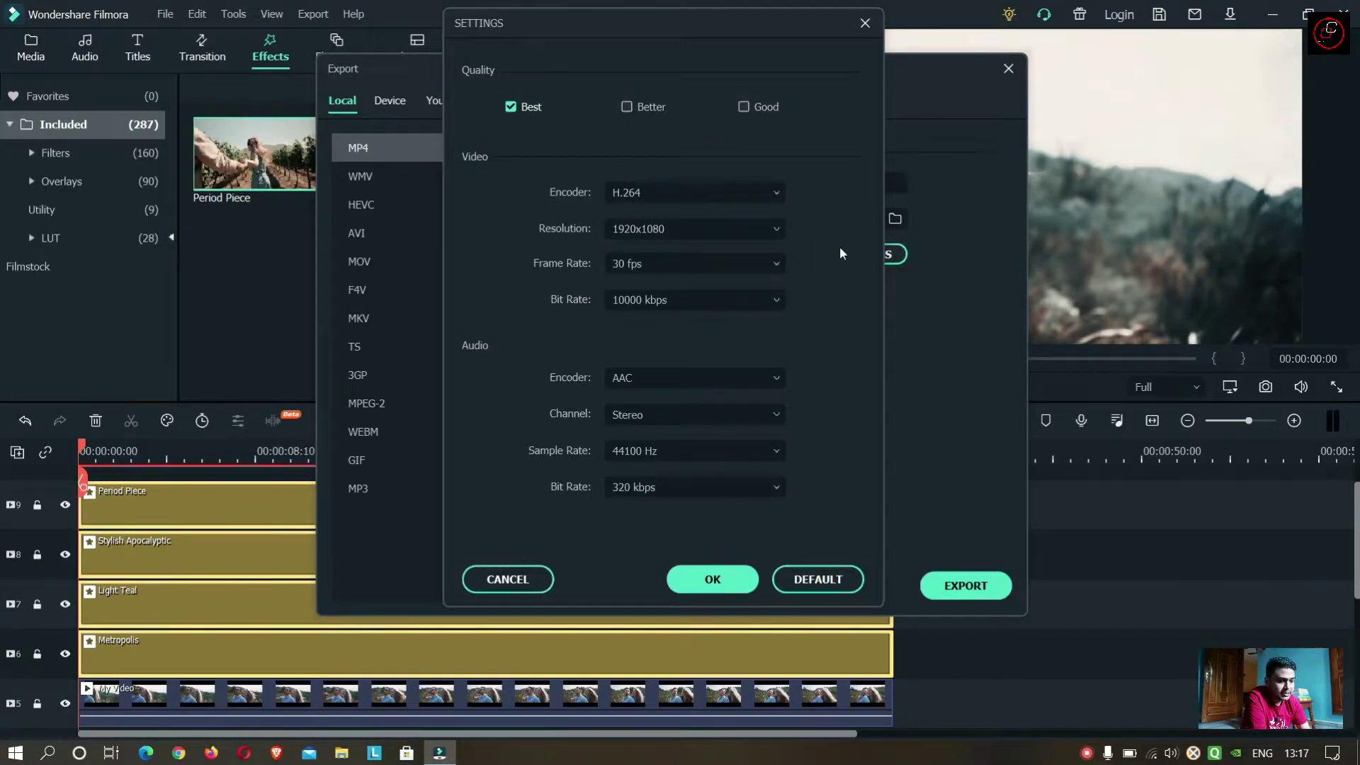
click(511, 108)
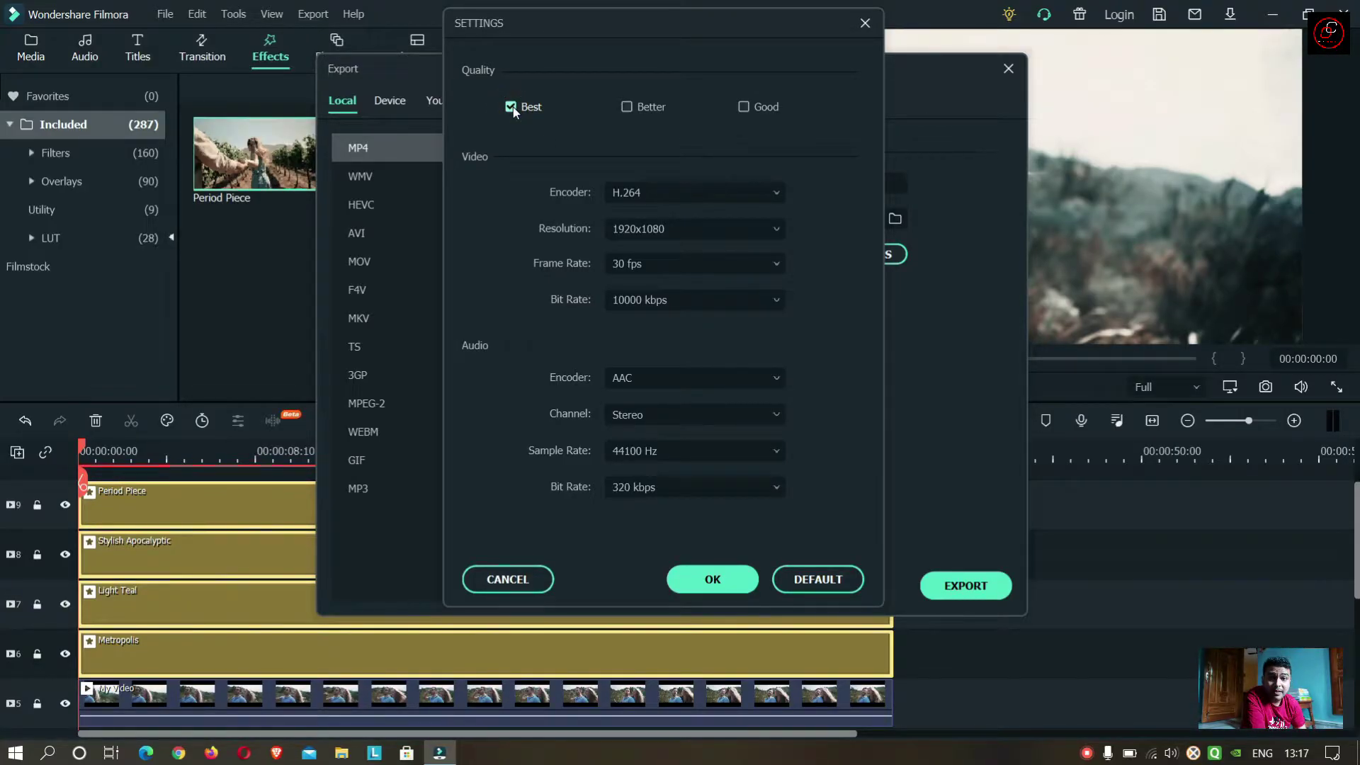
click(717, 192)
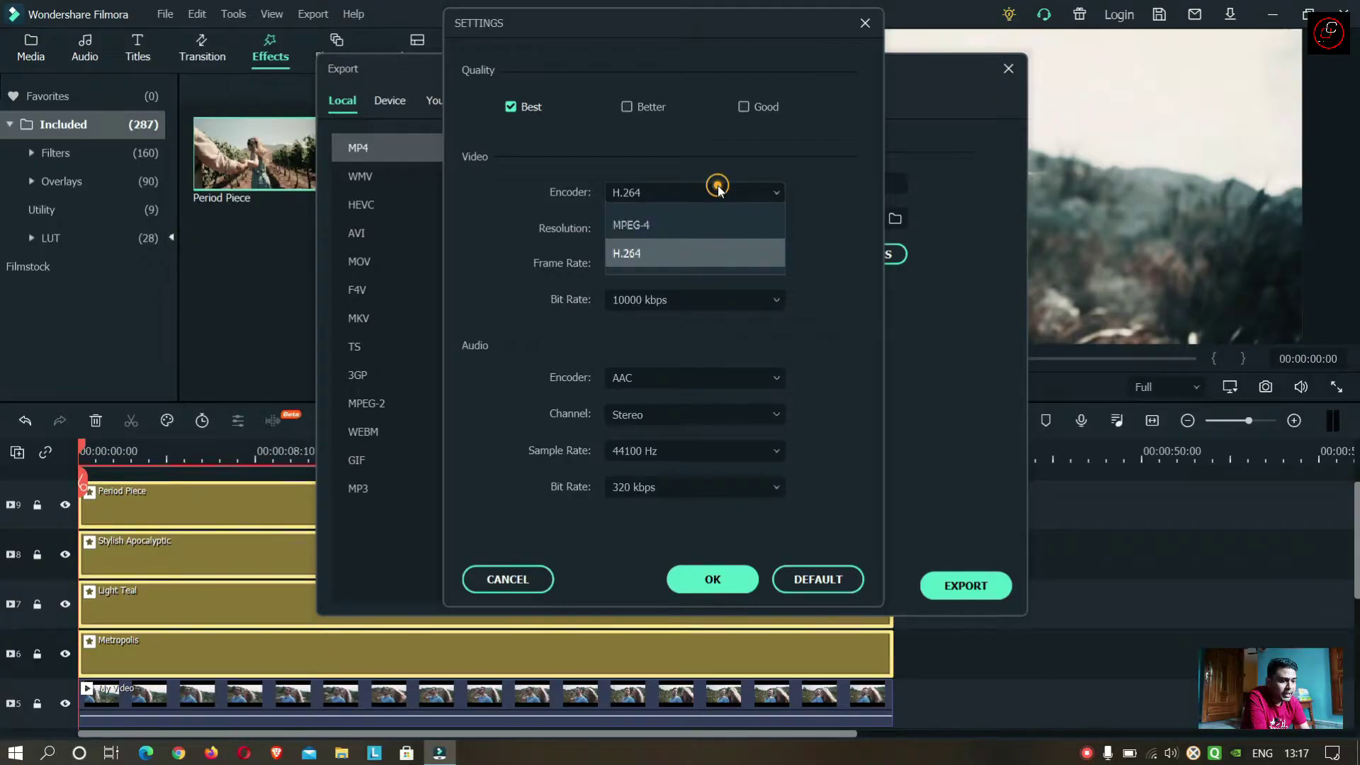
click(698, 258)
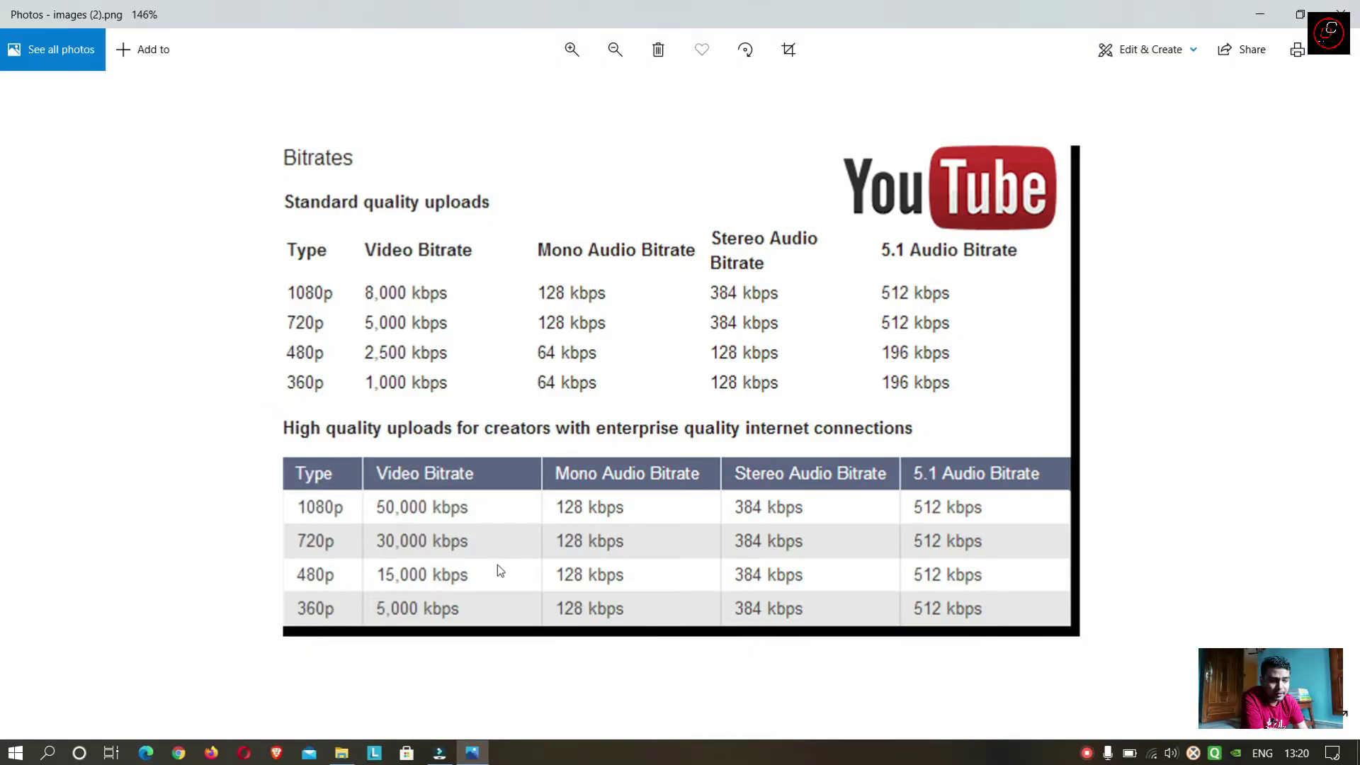
Step: Close the YouTube bitrate chart in Photos with Alt+F4
key(alt+F4)
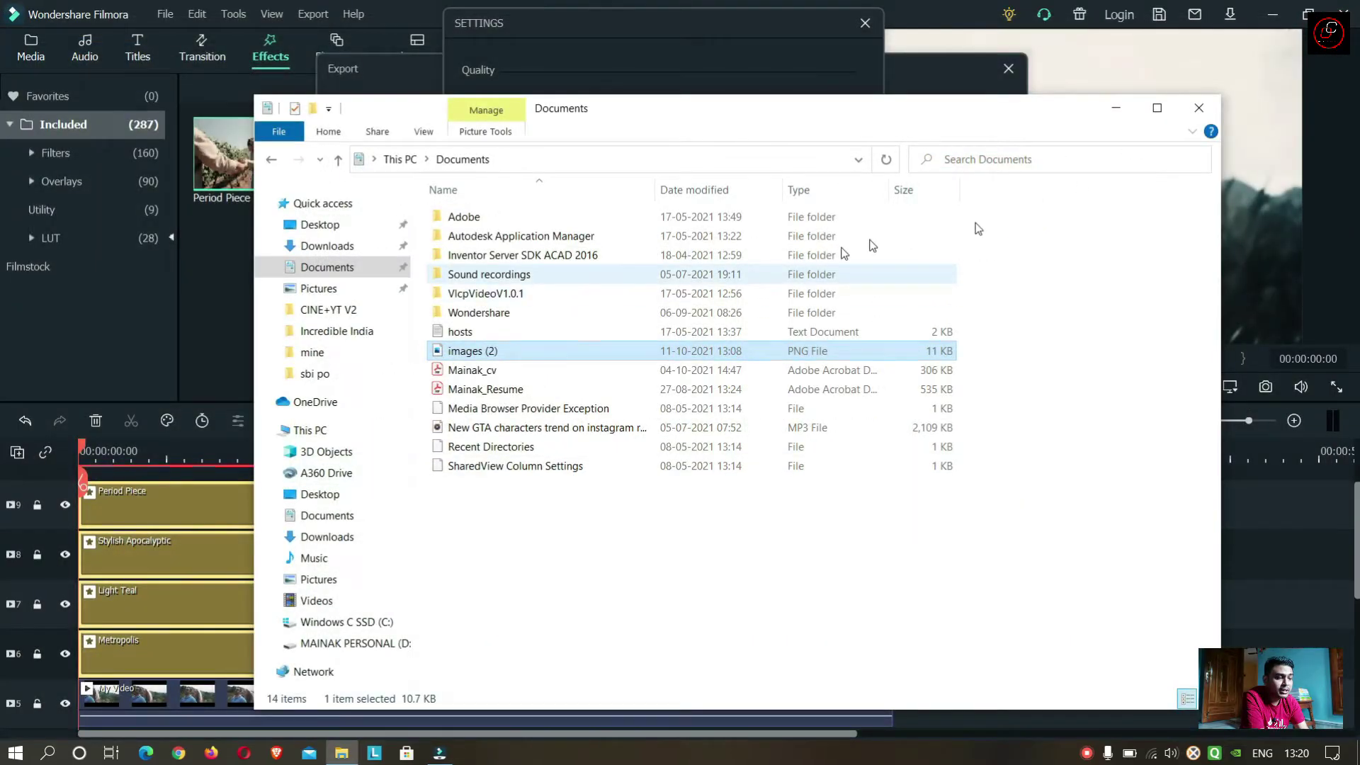
Step: Set the video bit rate to 80000 kbps, keeping AAC audio at 320 kbps
click(1204, 105)
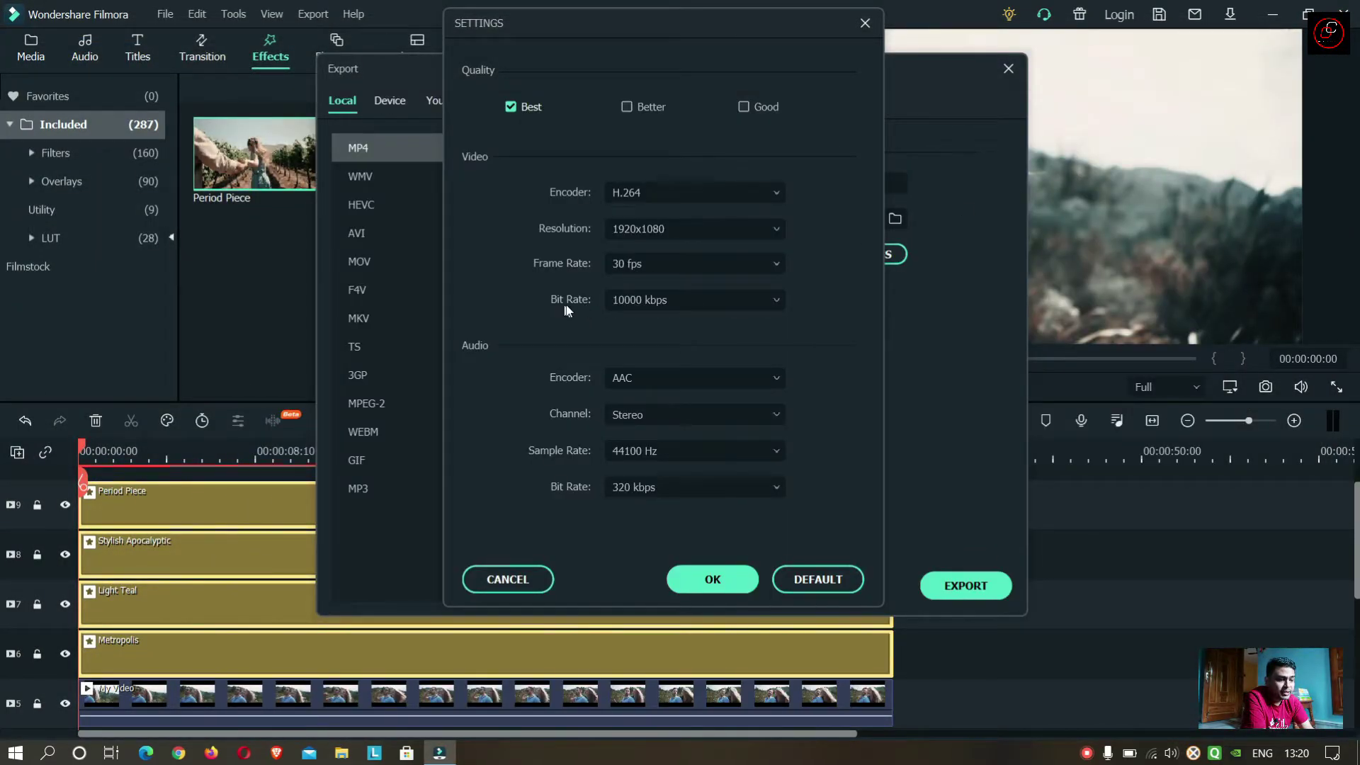
click(703, 303)
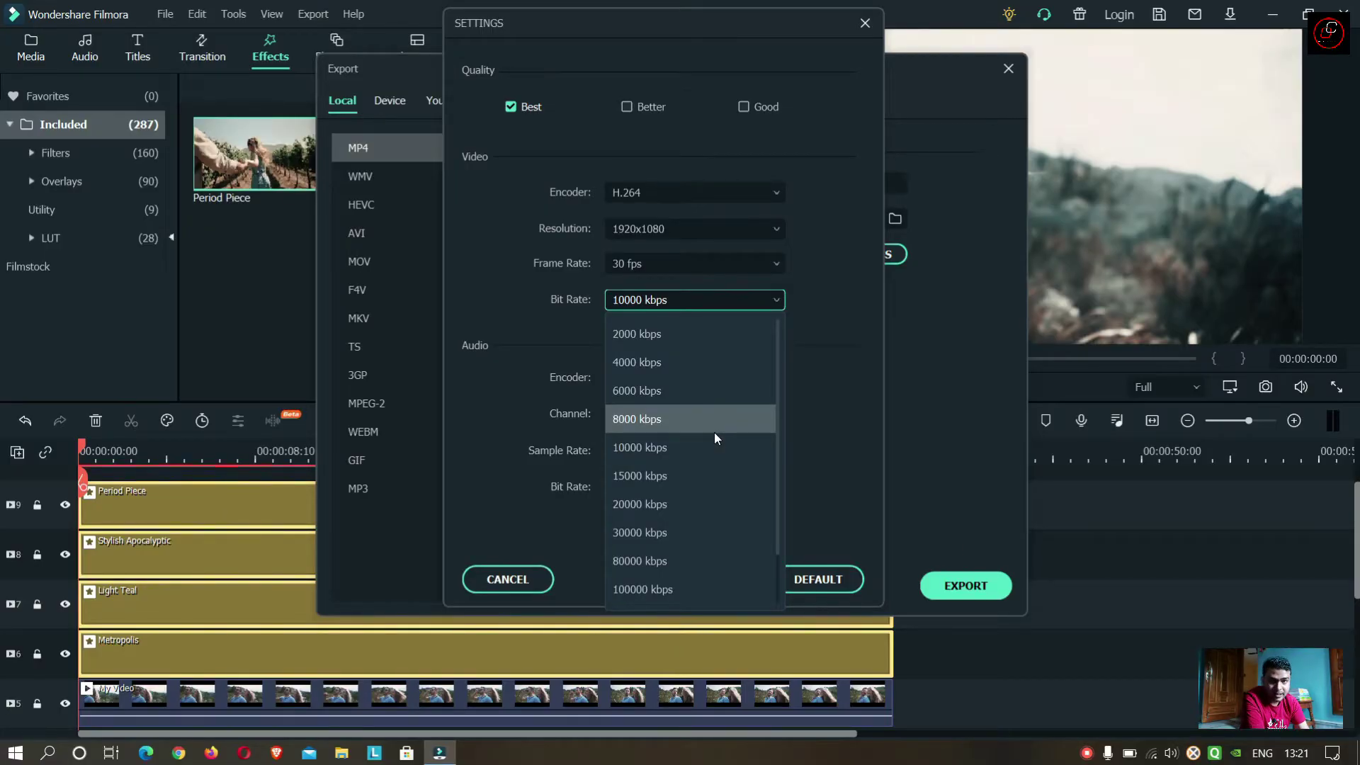
click(731, 557)
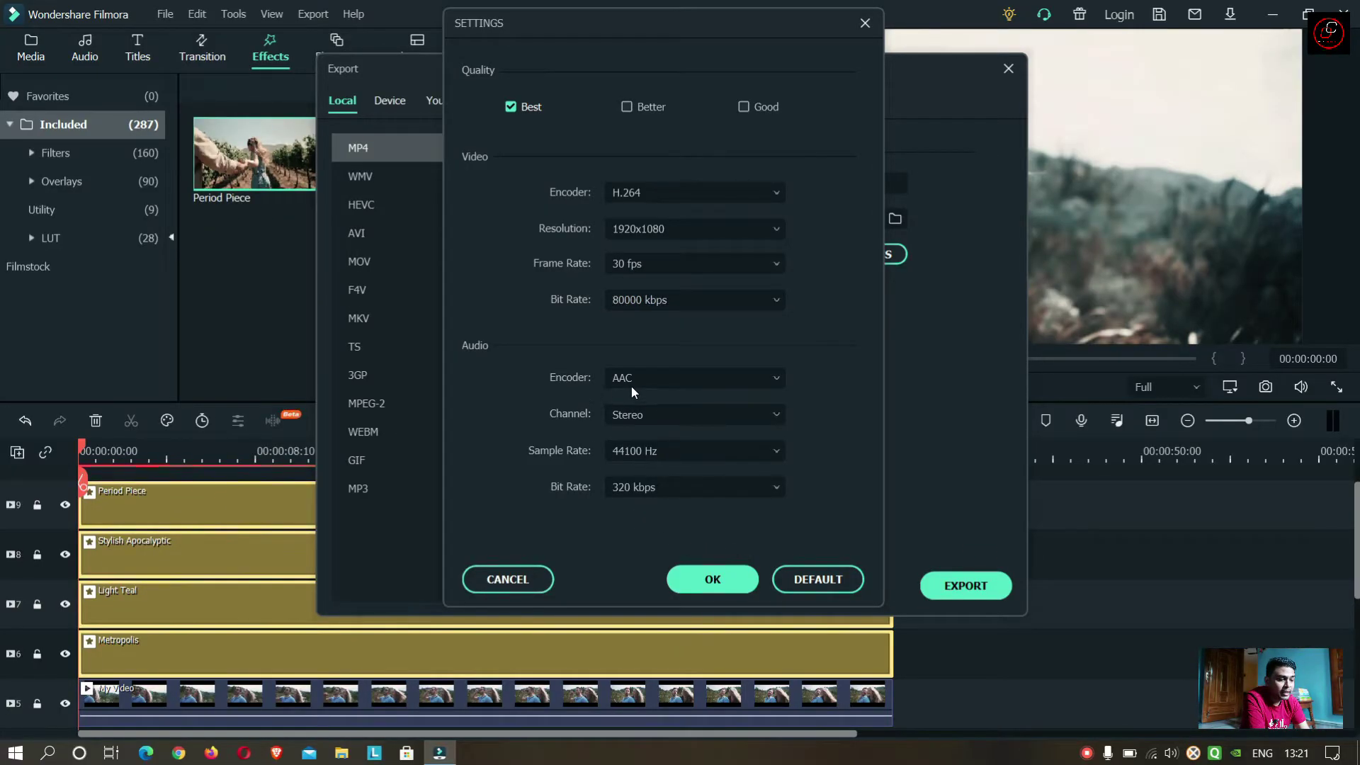
click(685, 380)
click(689, 405)
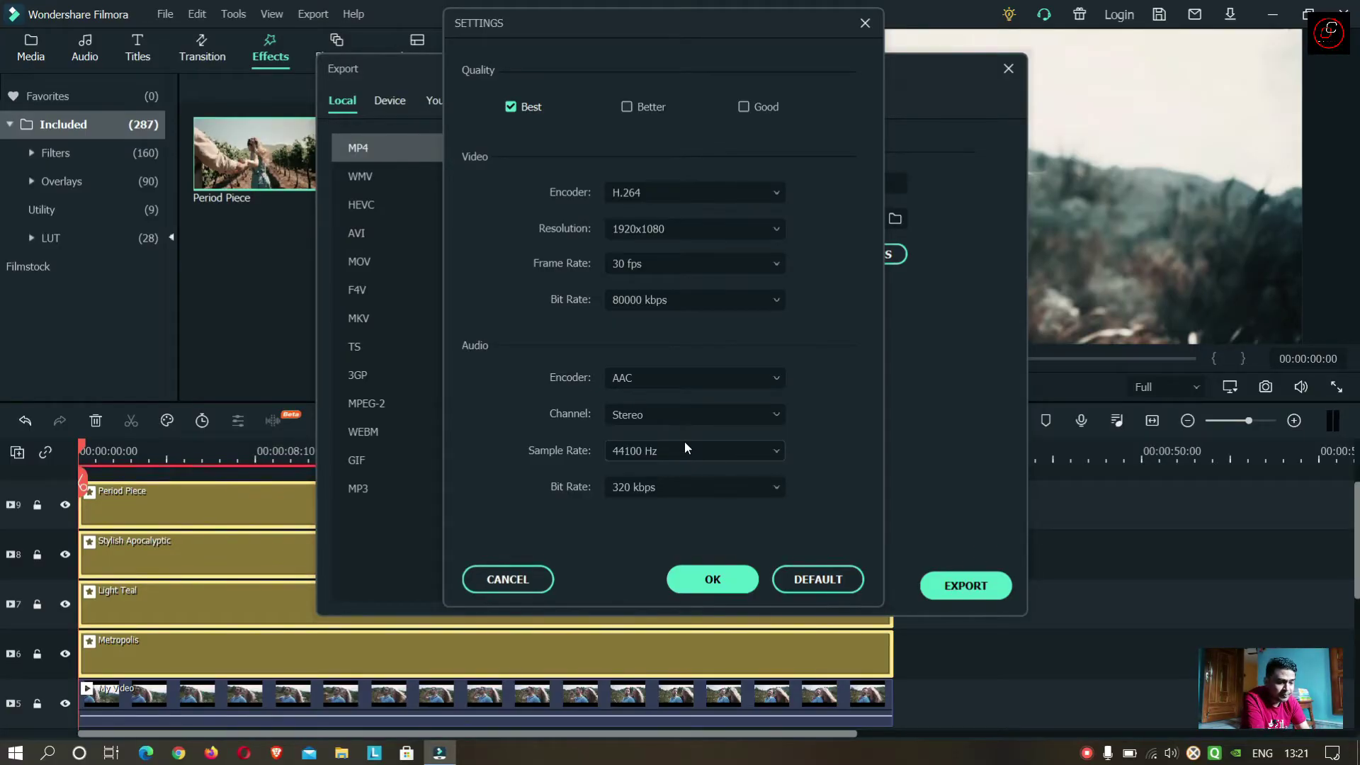
click(694, 489)
click(674, 630)
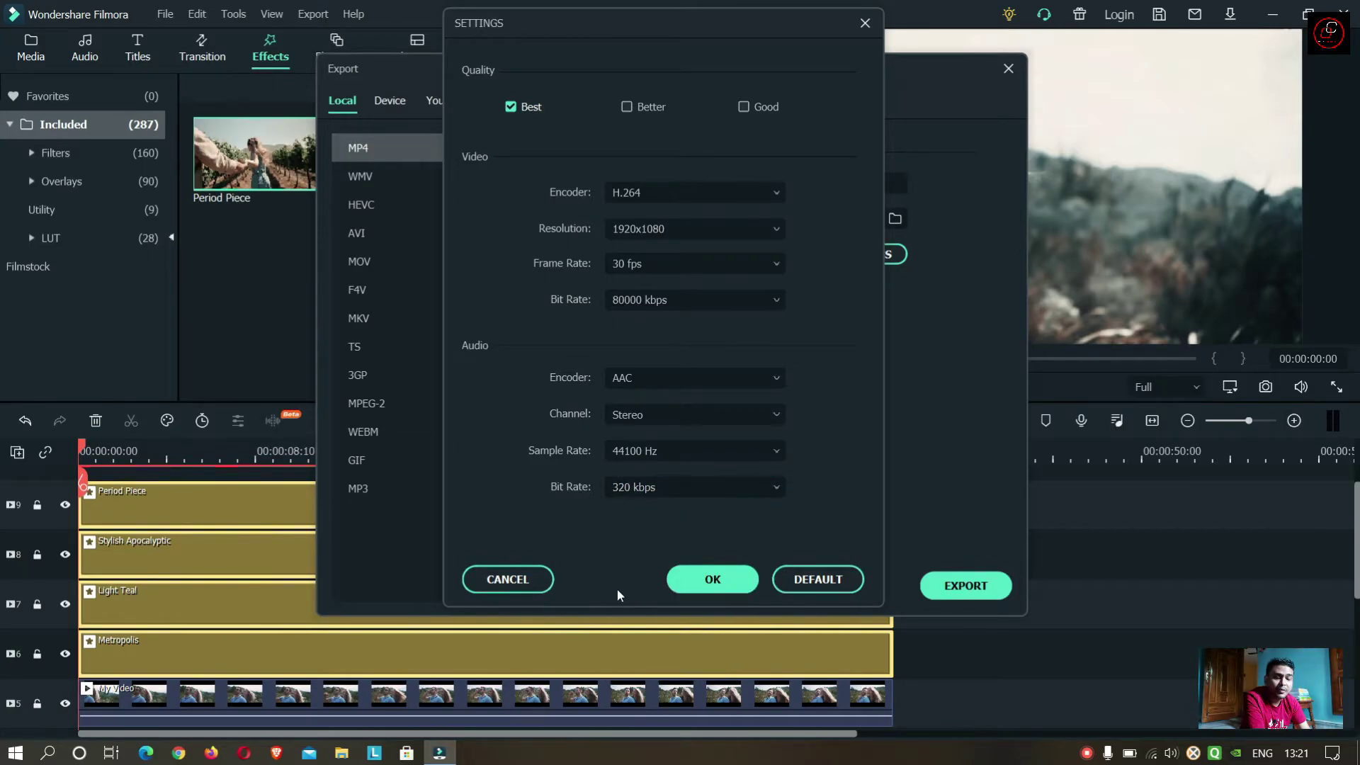
click(715, 579)
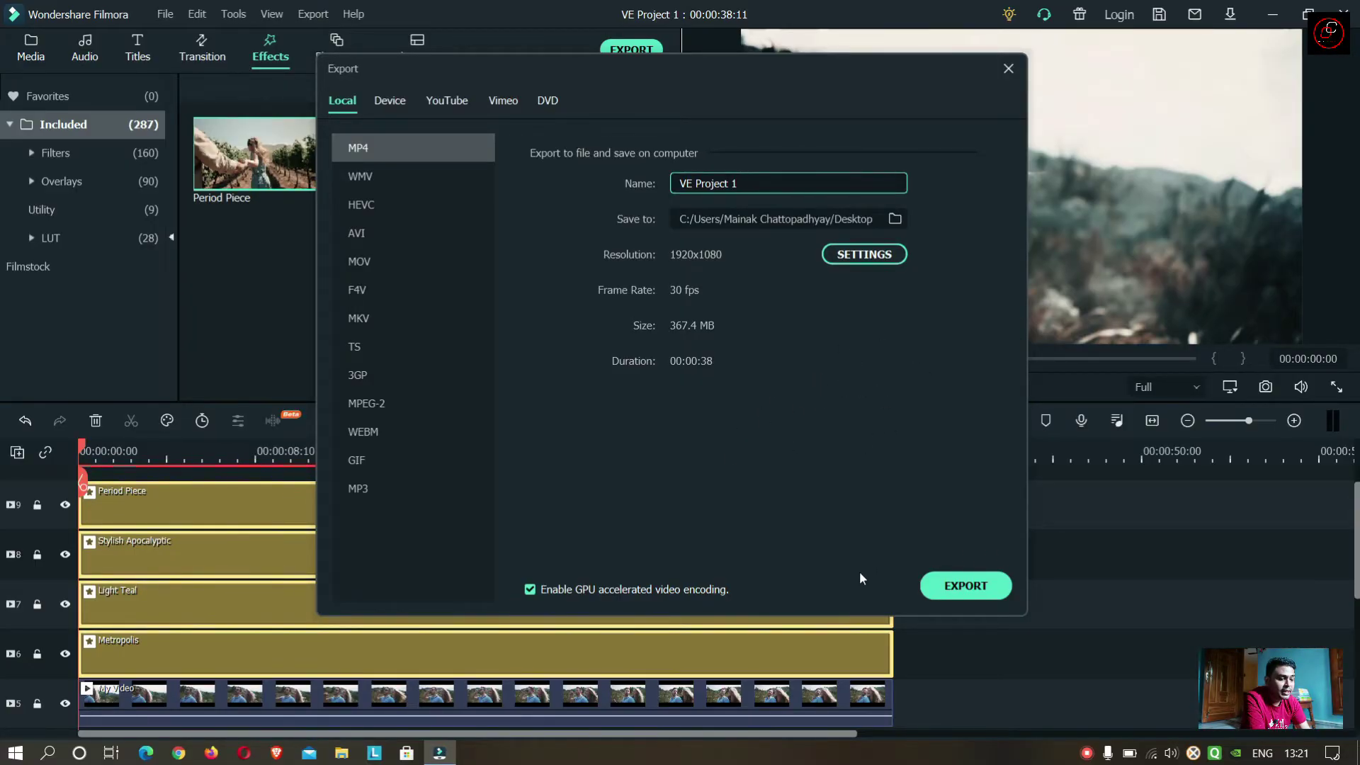
Step: Export VE Project 1.mp4 and dismiss the completion notice
click(977, 586)
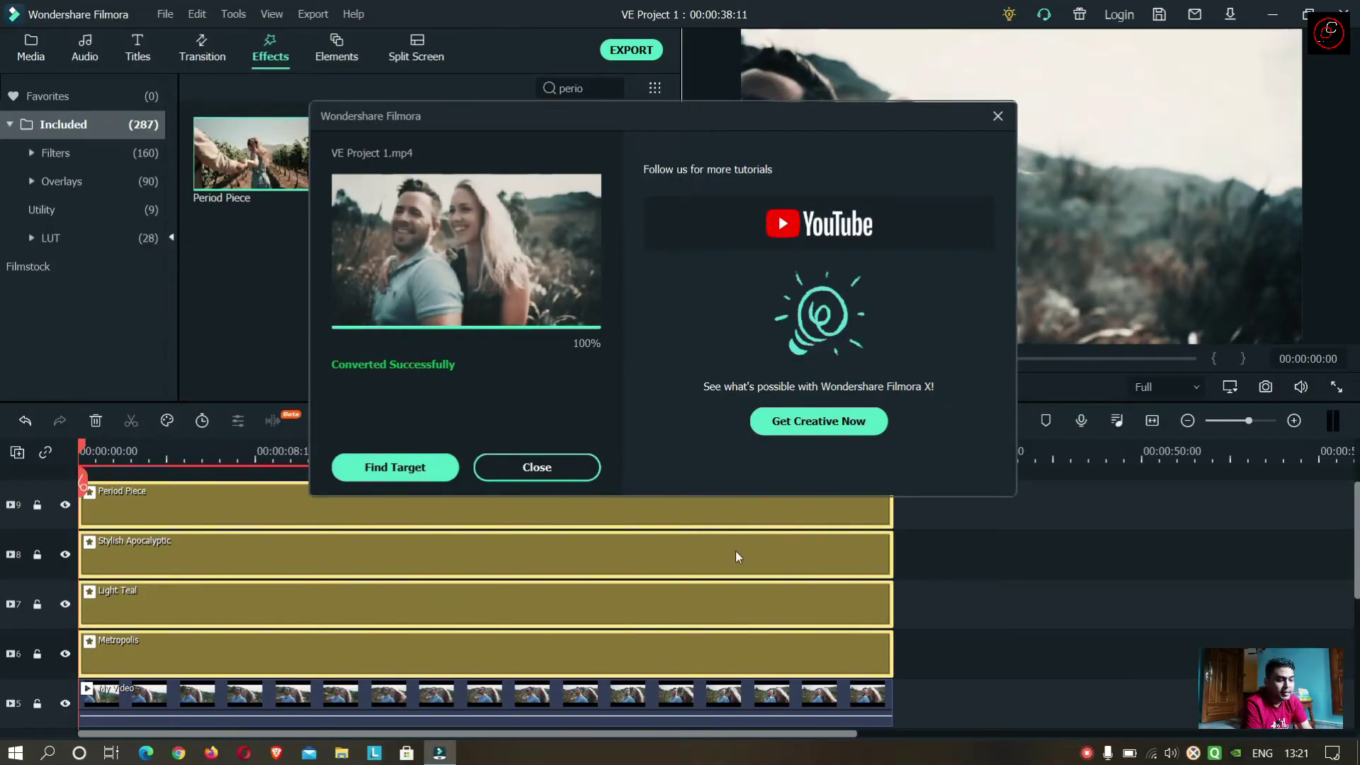
click(564, 465)
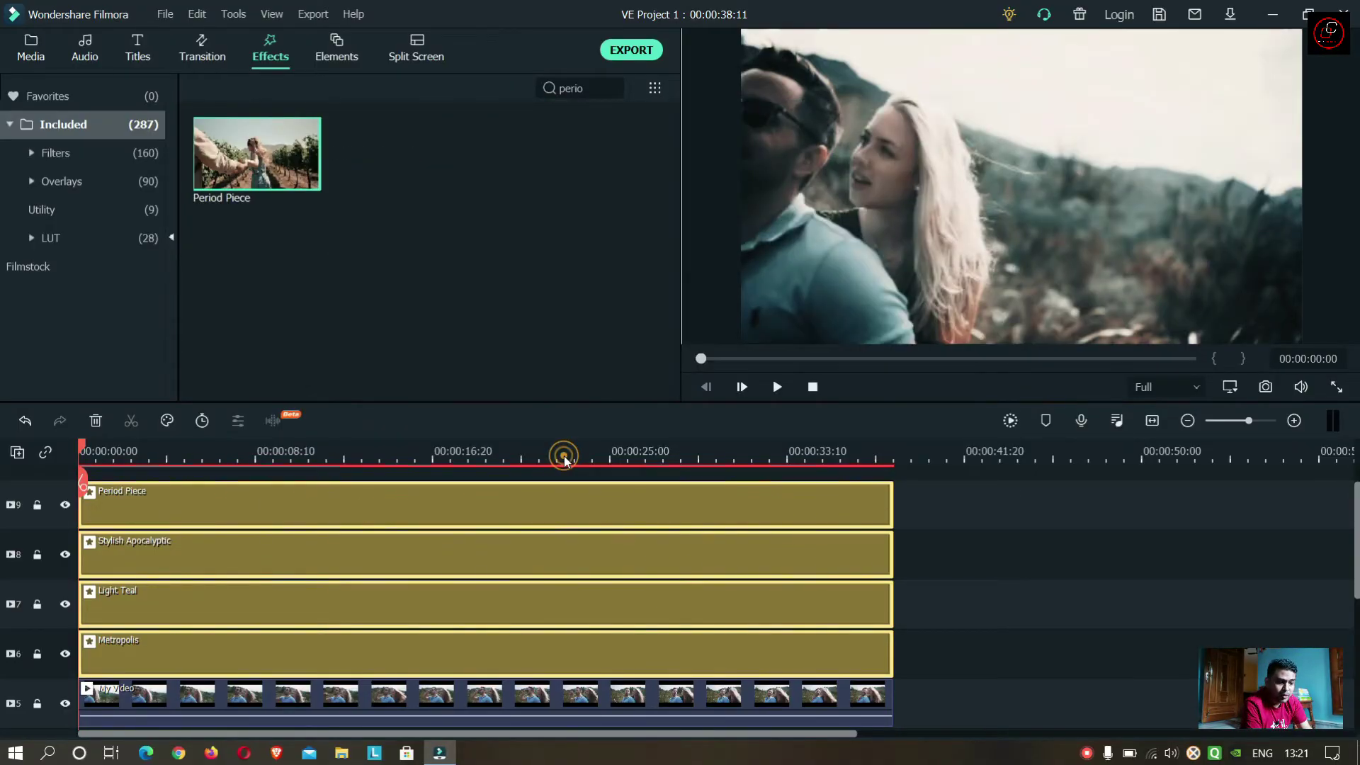
Step: Import the exported VE Project 1 file into the Filmora media library
click(21, 45)
right_click(442, 264)
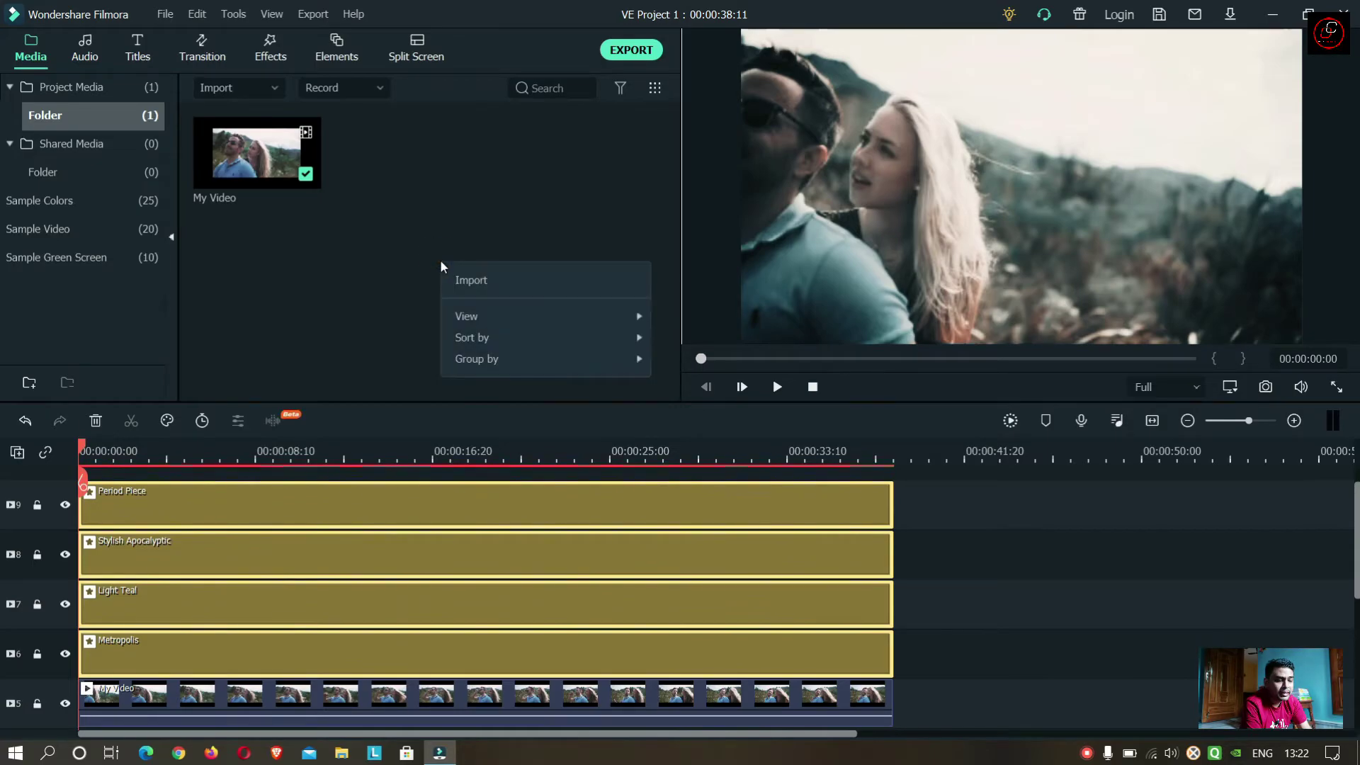
click(477, 282)
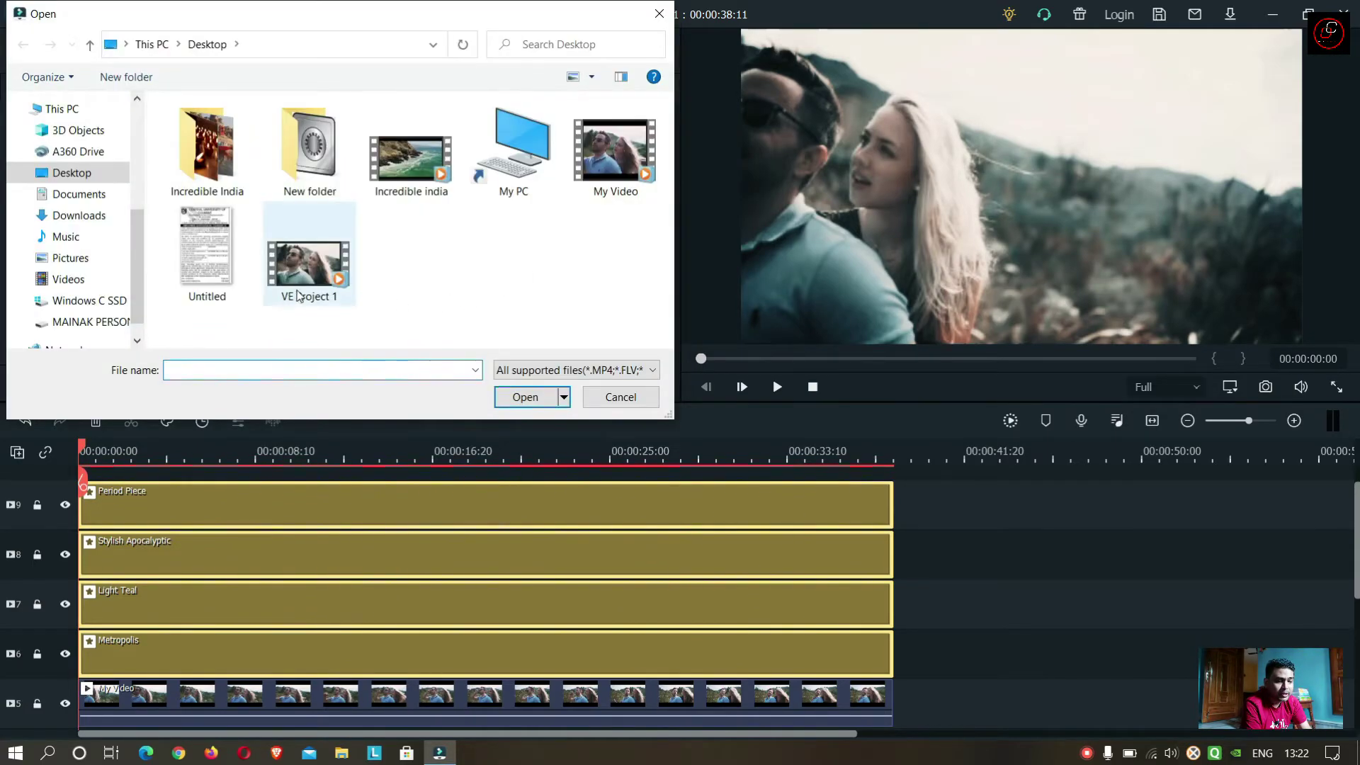
double_click(298, 296)
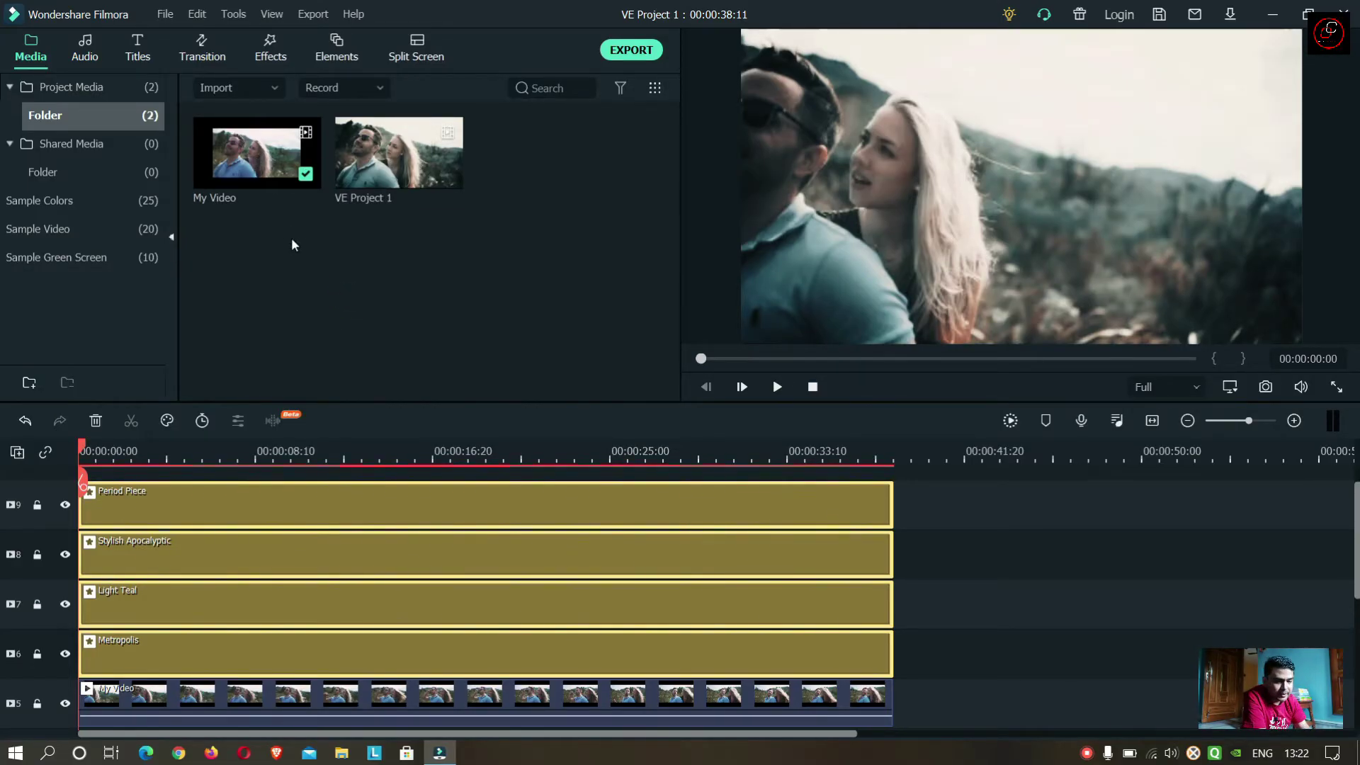
Step: Review My Video's properties: 352x288, 24 fps, 400 kbps
click(266, 167)
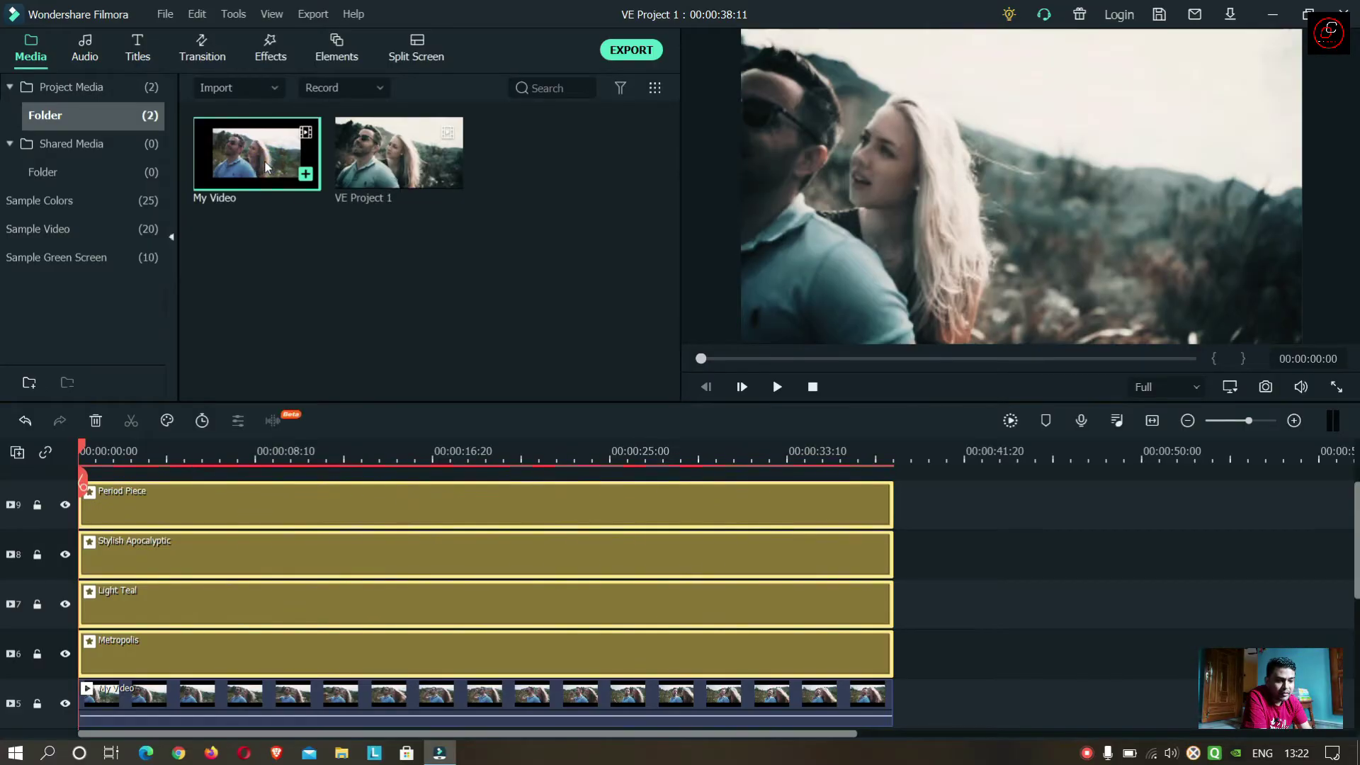
right_click(267, 167)
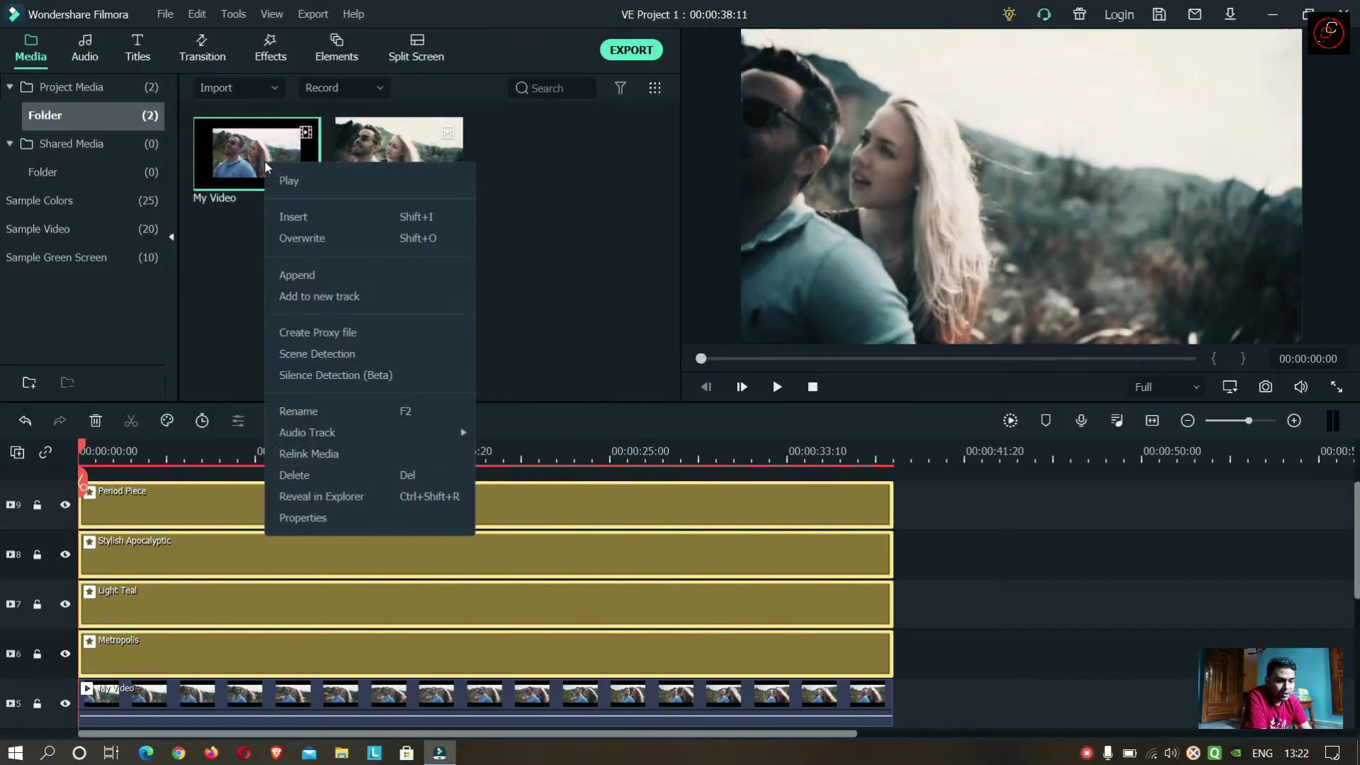
click(354, 520)
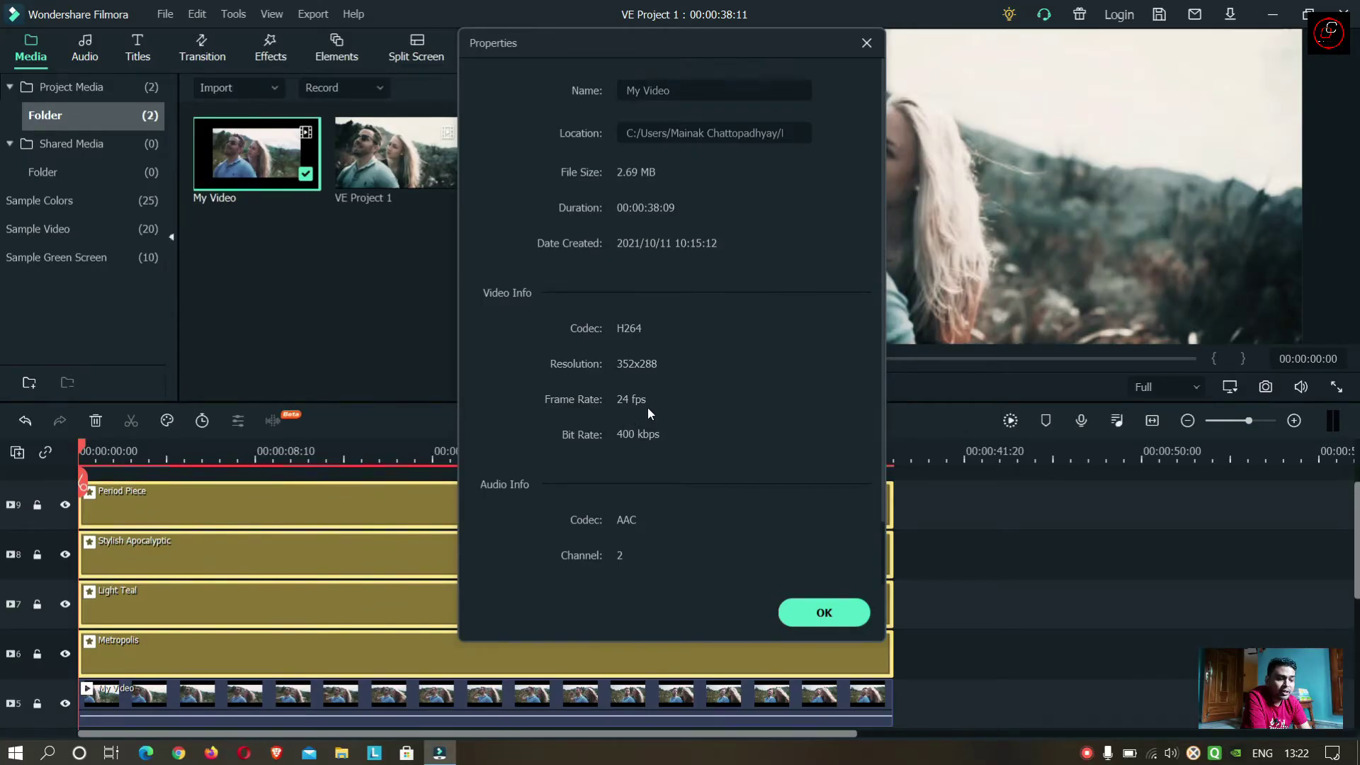
click(809, 617)
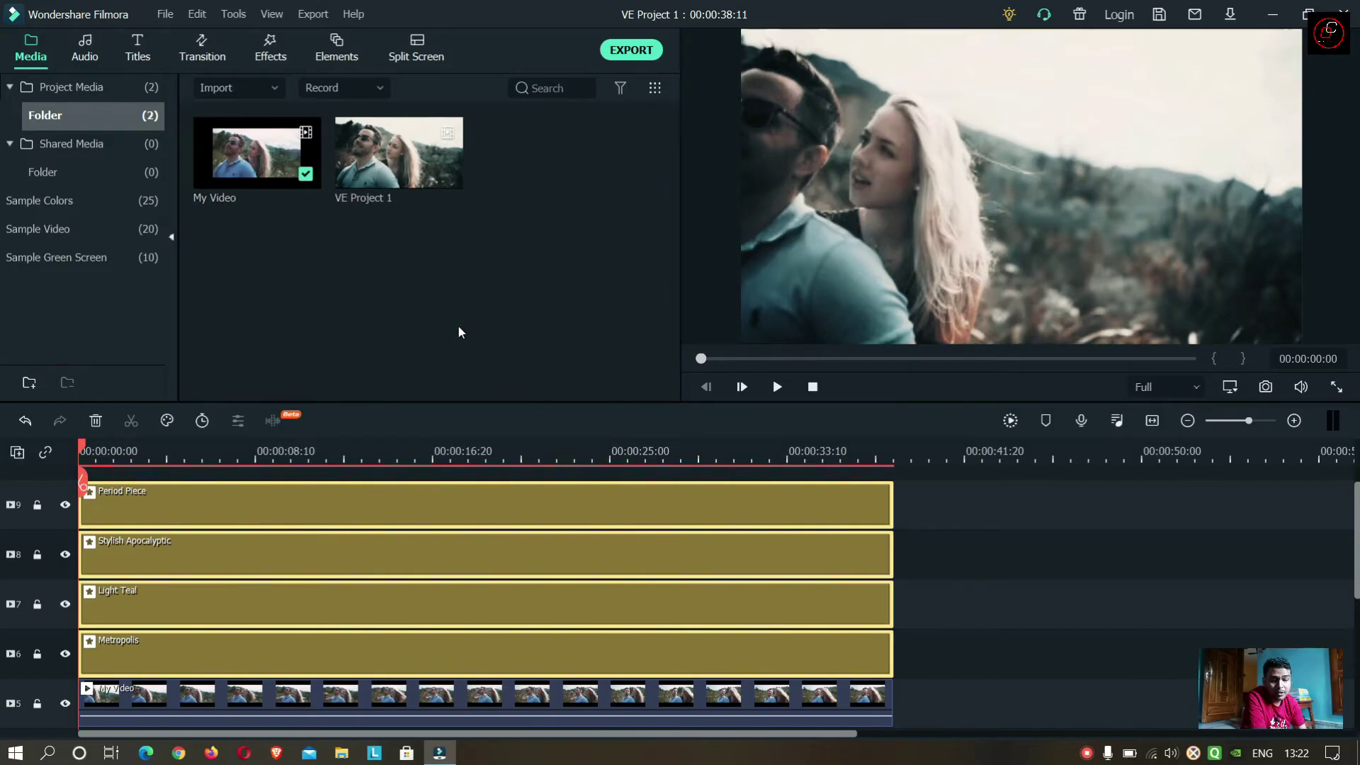
Step: Show VE Project 1's properties: H264, 1920x1080, 30 fps, 17847 kbps, 83.17 MB
right_click(400, 158)
click(497, 500)
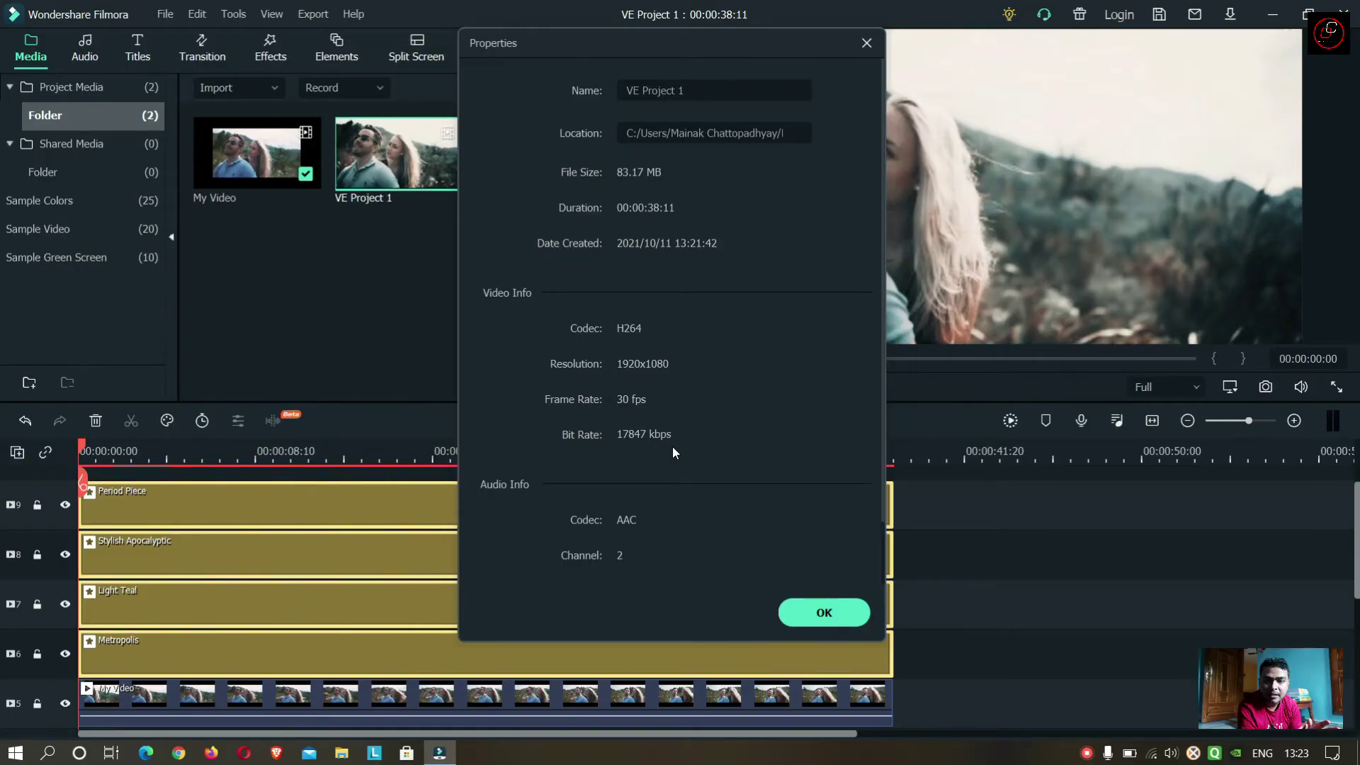
Step: Close VE Project 1's properties and play the original My Video clip in the preview
click(823, 614)
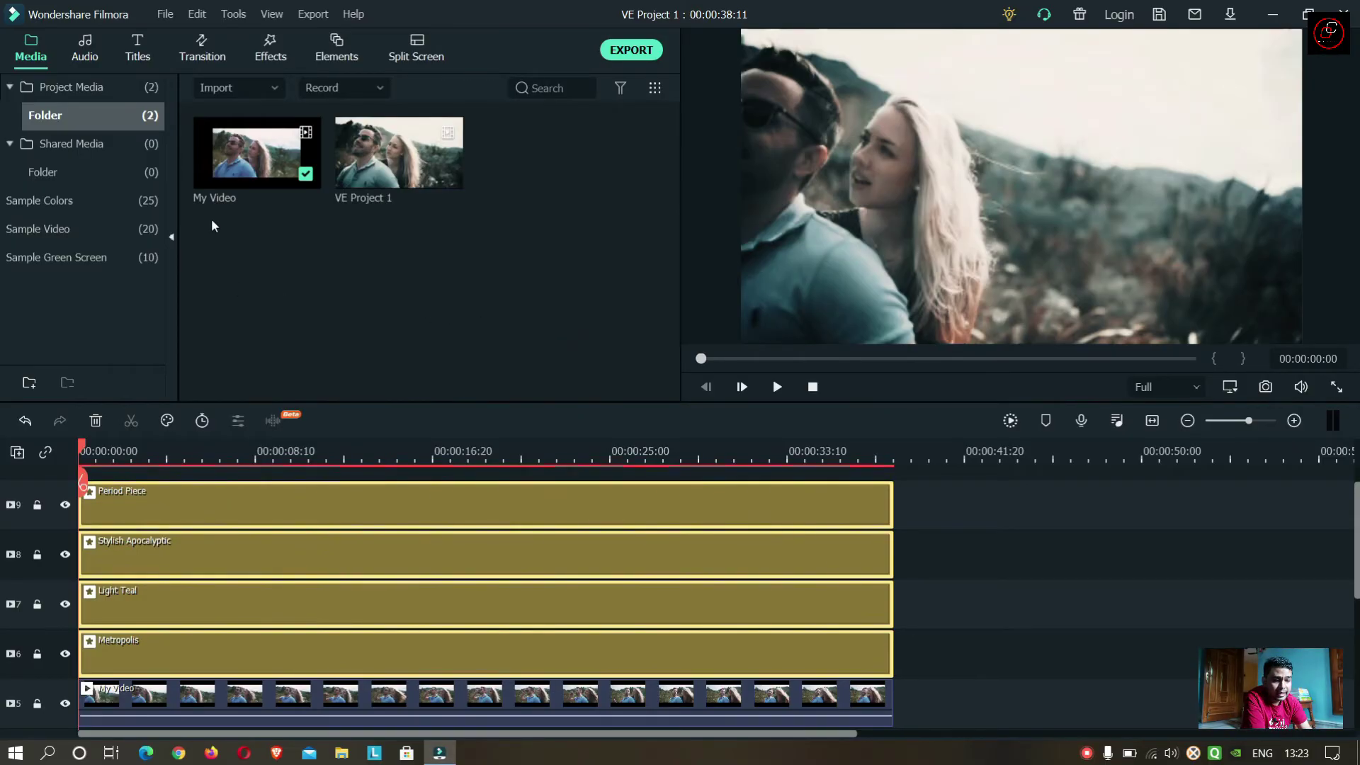
click(258, 156)
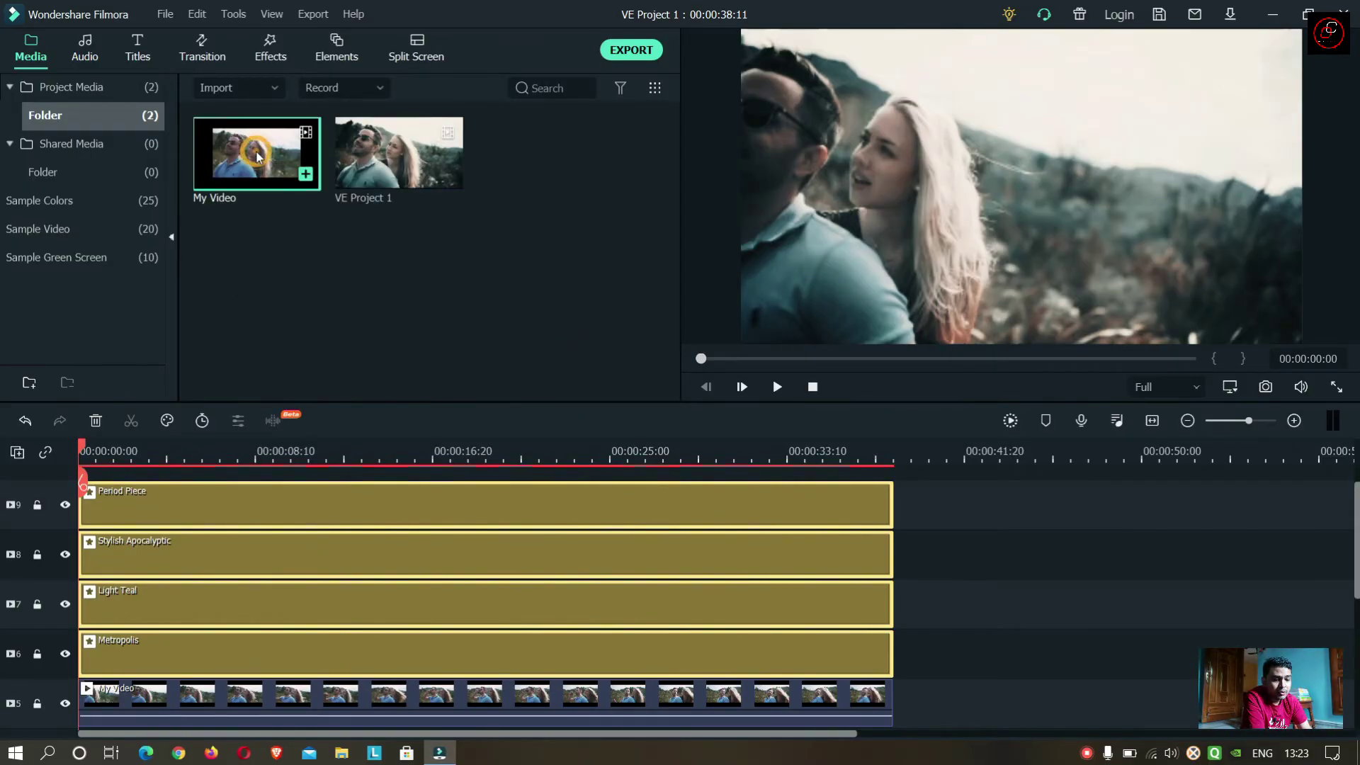
click(777, 387)
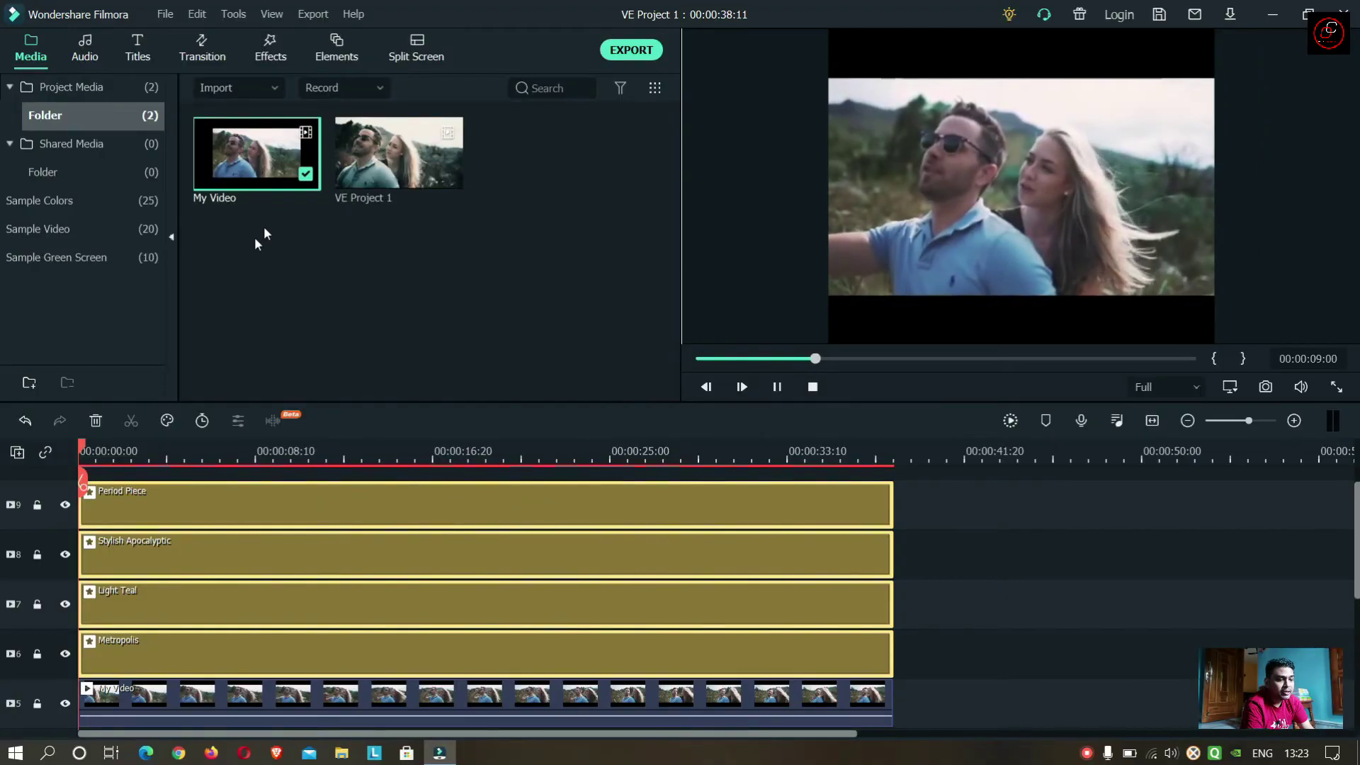
Step: Load the exported VE Project 1 clip into the preview to compare its graded frame
double_click(403, 170)
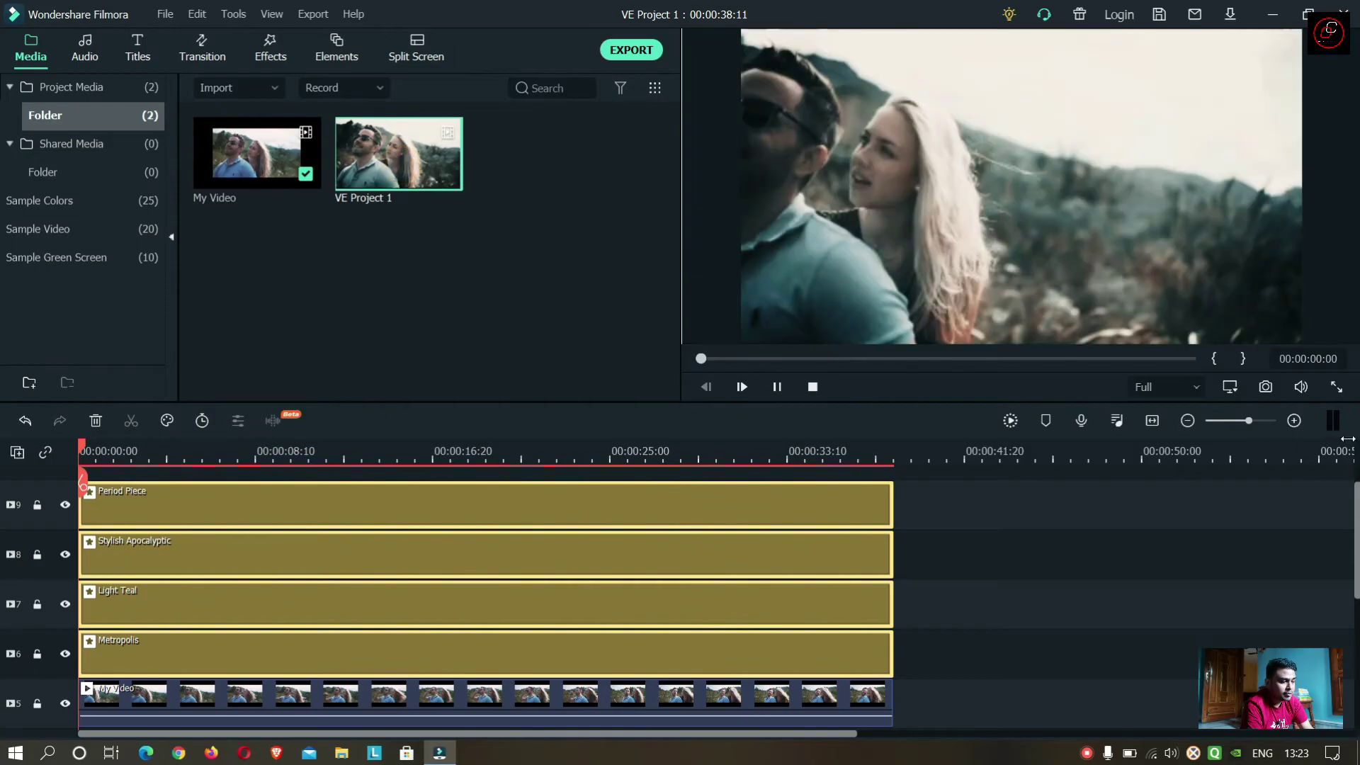